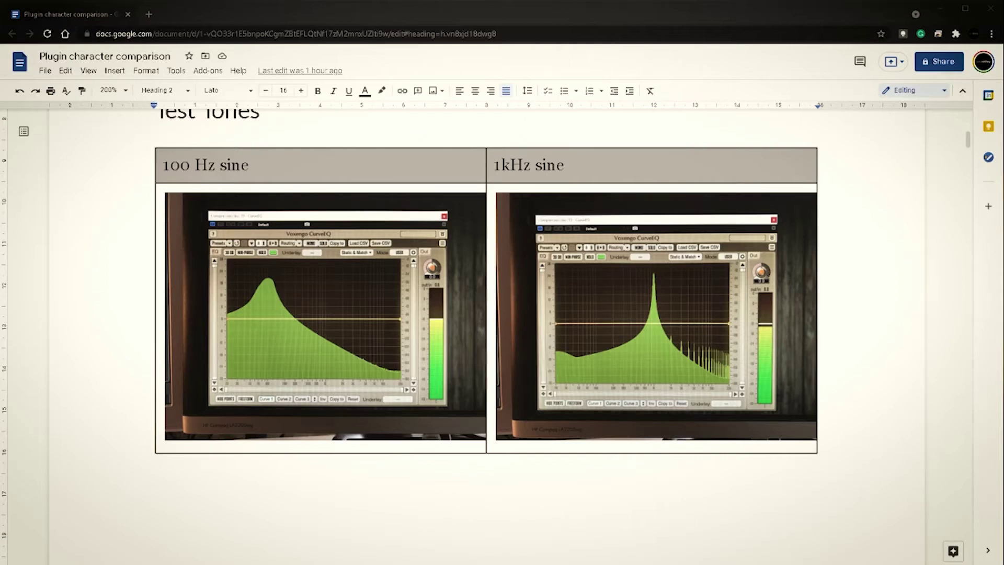
Scroll the doc past the page break to the Compressors heading and T-Racks 5 VC-670 row.
scroll(713, 481, down, 10)
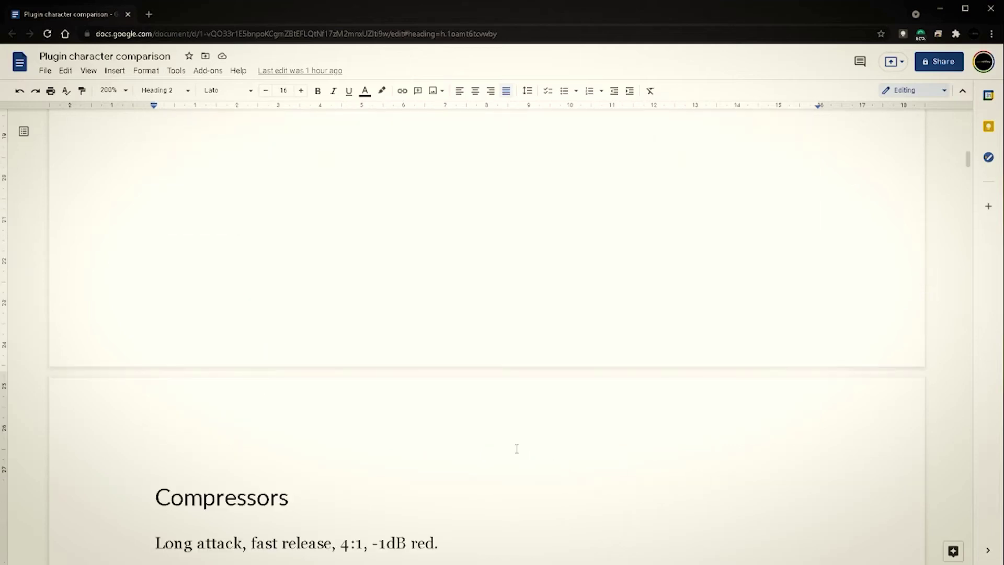
scroll(517, 449, down, 8)
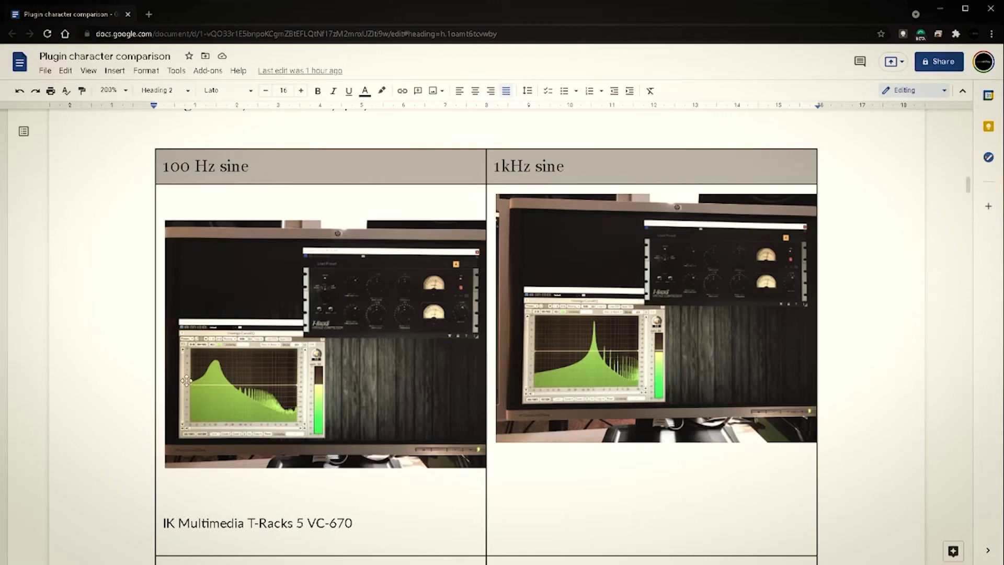
scroll(307, 283, up, 1)
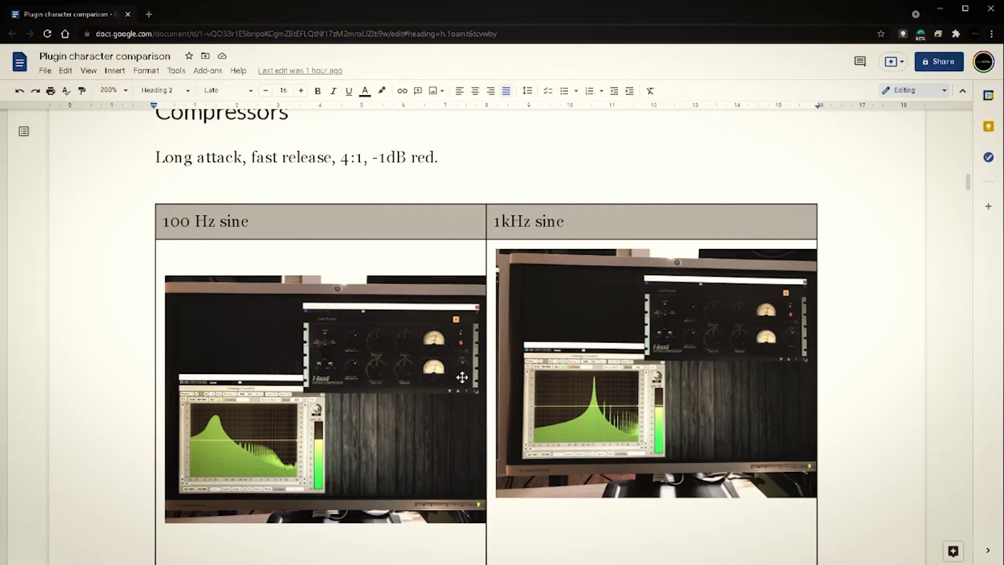
scroll(429, 373, down, 1)
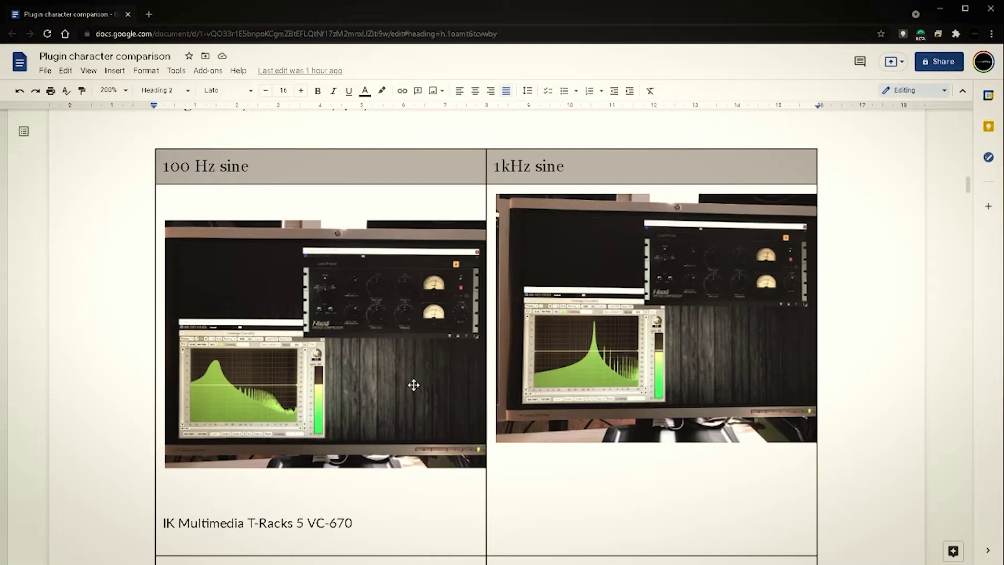
scroll(313, 393, down, 1)
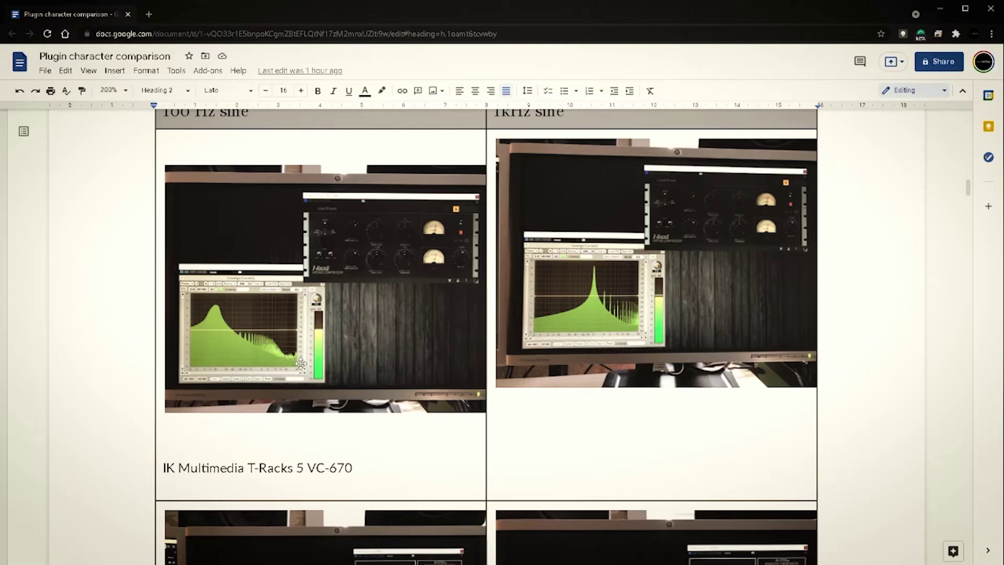
scroll(421, 402, down, 6)
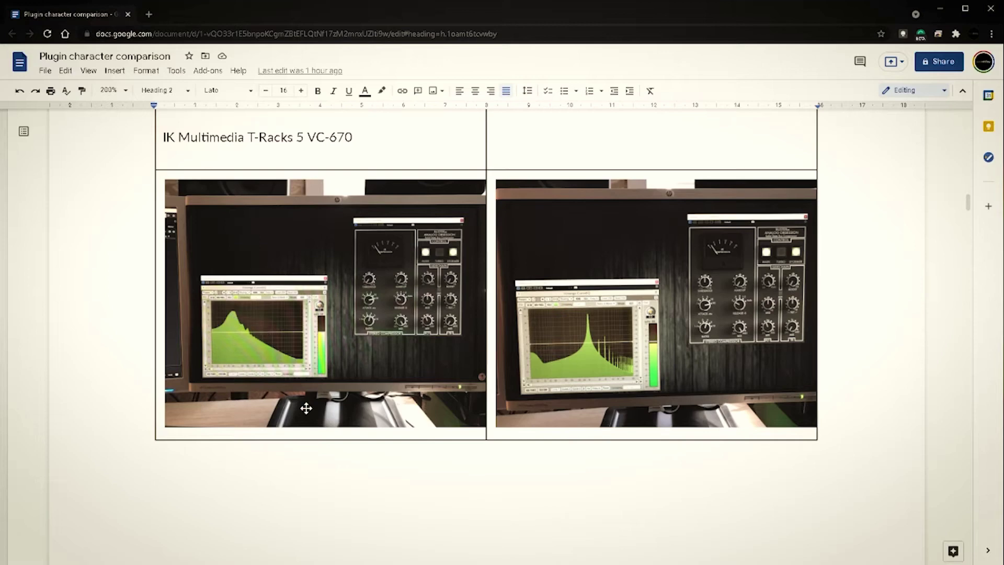
Scroll through the compressor comparison rows until the Annalog Obsession CHANNEV caption is visible.
scroll(309, 408, down, 10)
scroll(309, 408, down, 6)
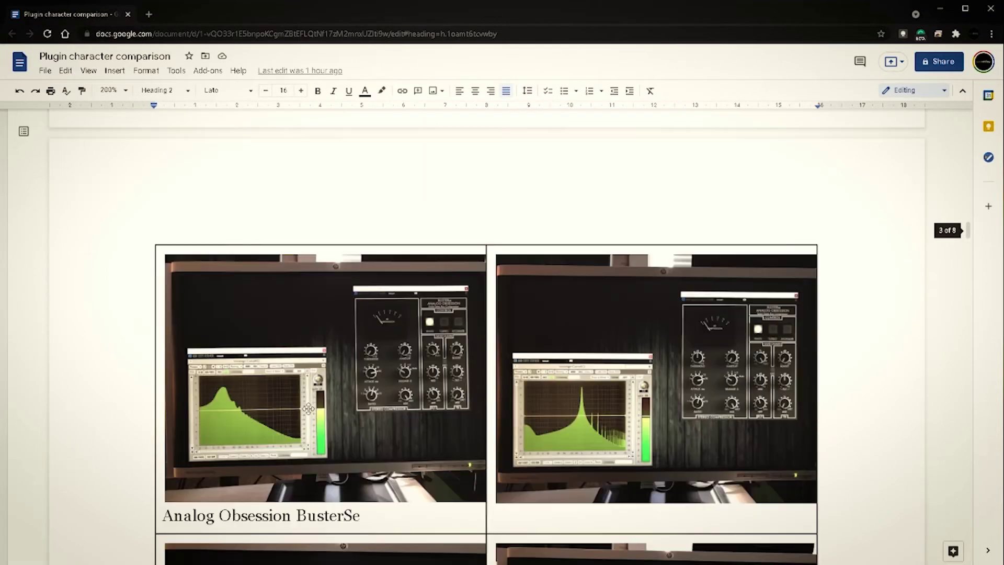
scroll(309, 409, up, 1)
scroll(310, 409, down, 5)
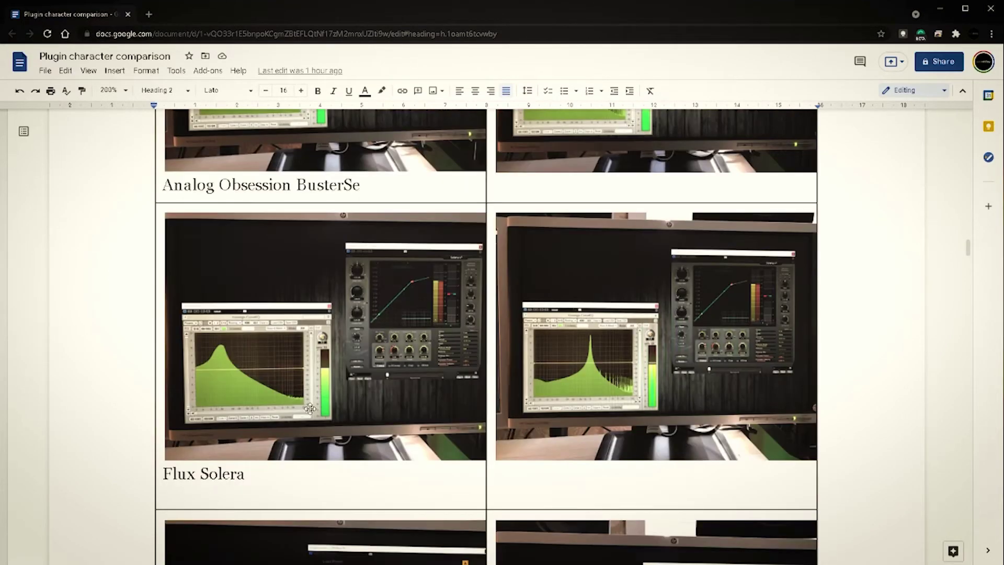
scroll(309, 409, down, 2)
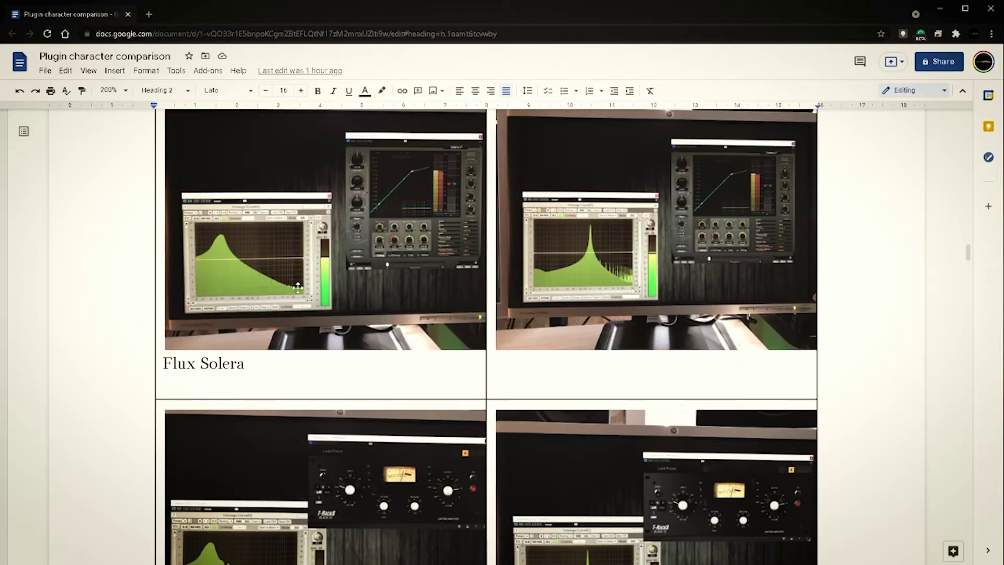
scroll(394, 377, down, 4)
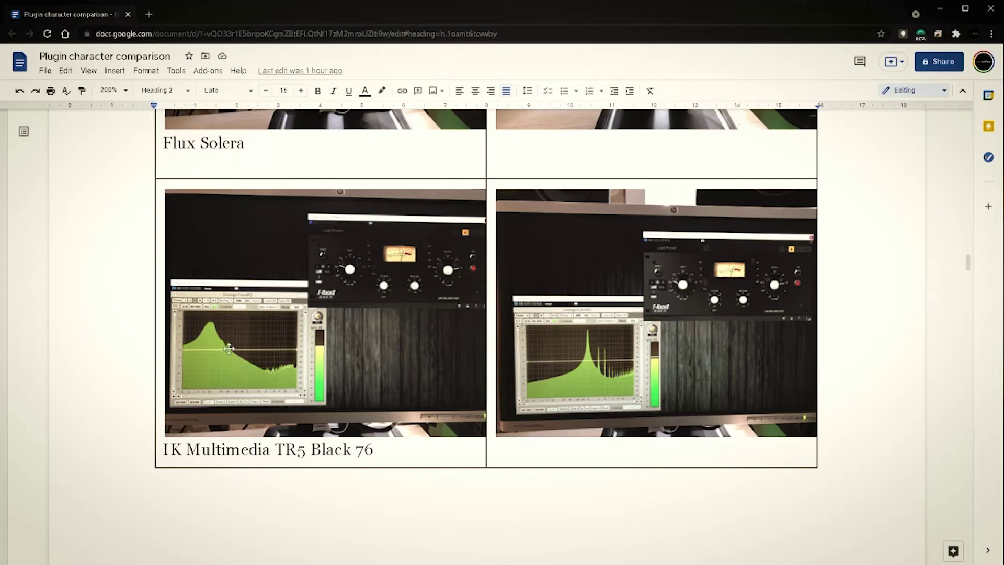
scroll(335, 377, down, 6)
scroll(335, 377, down, 4)
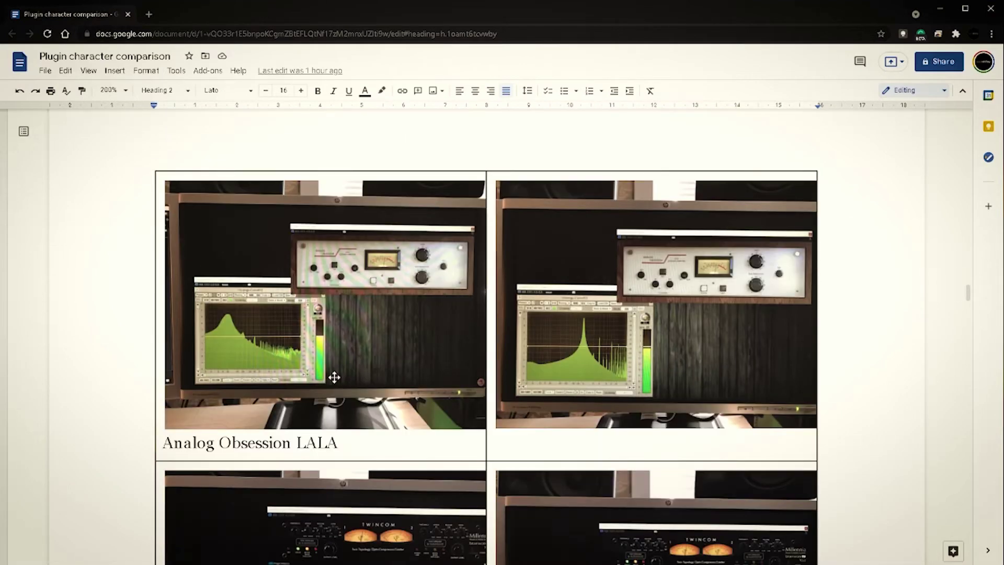
scroll(334, 377, down, 1)
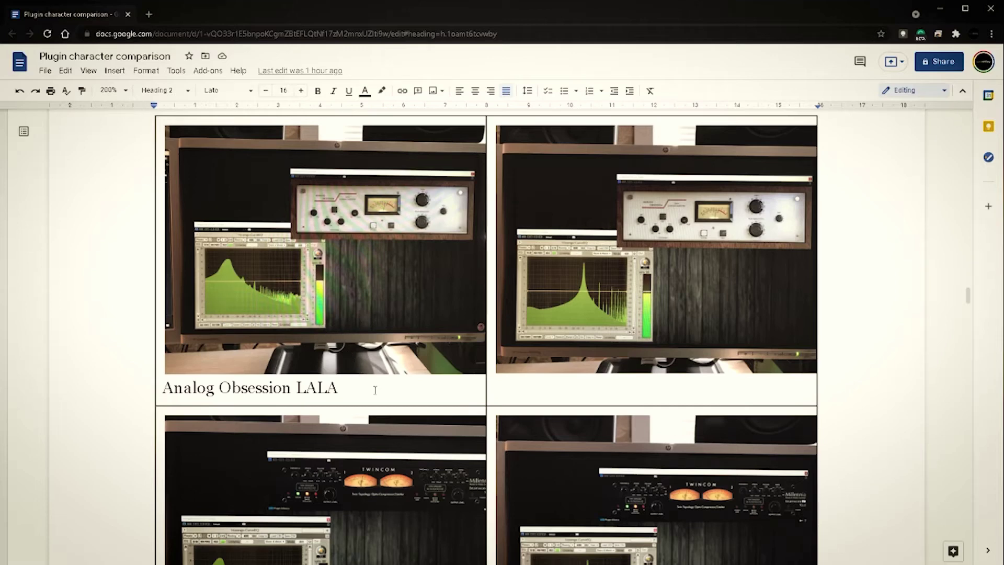
scroll(435, 414, down, 1)
scroll(435, 414, down, 3)
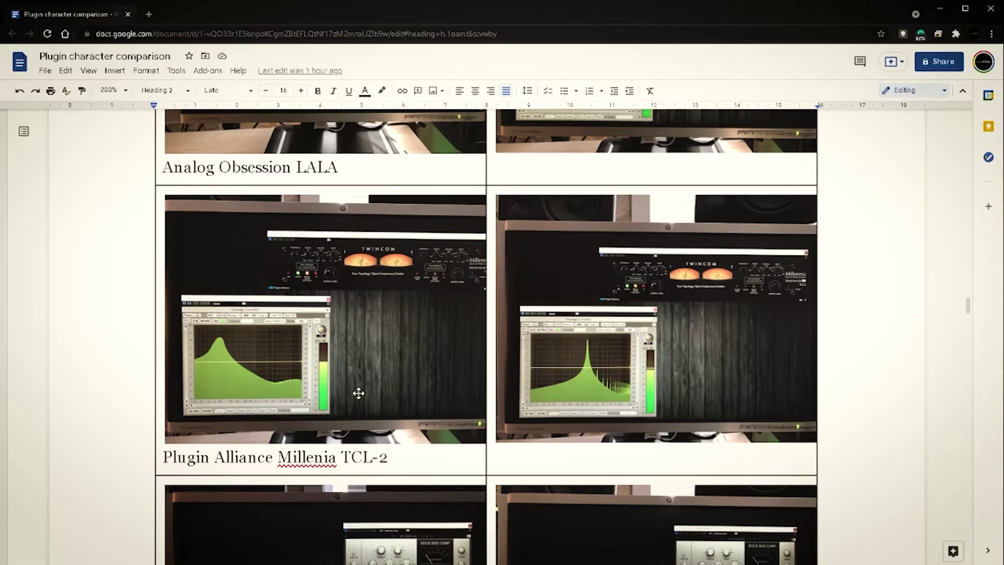
scroll(359, 394, down, 7)
scroll(359, 395, down, 14)
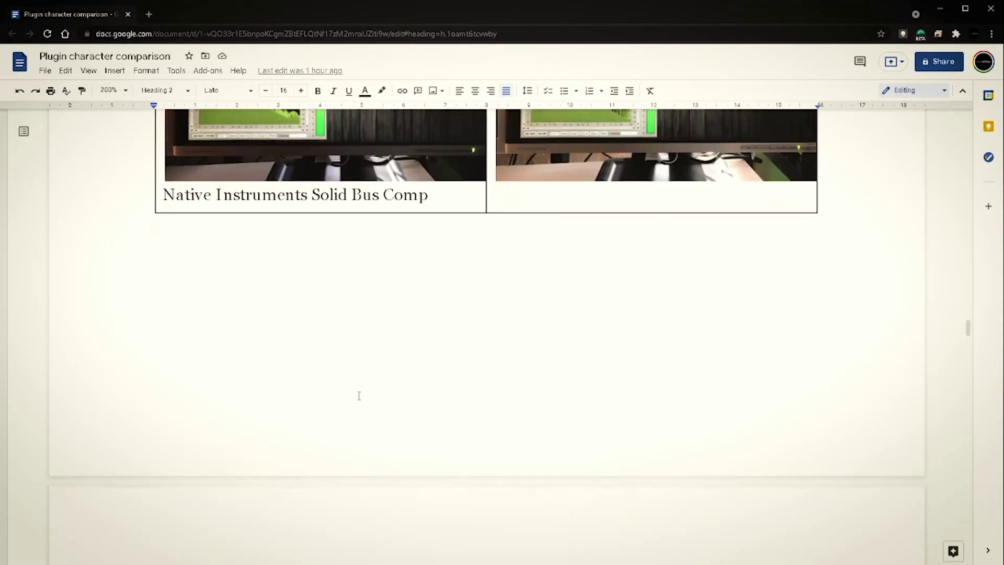
scroll(358, 395, down, 2)
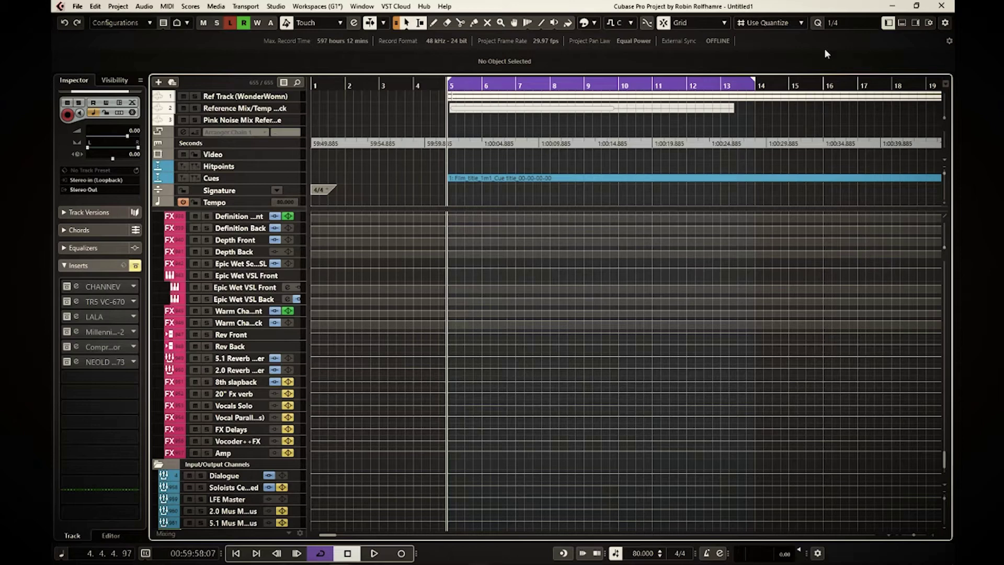
Play the Cubase project's bar 5–14 cycle.
key(space)
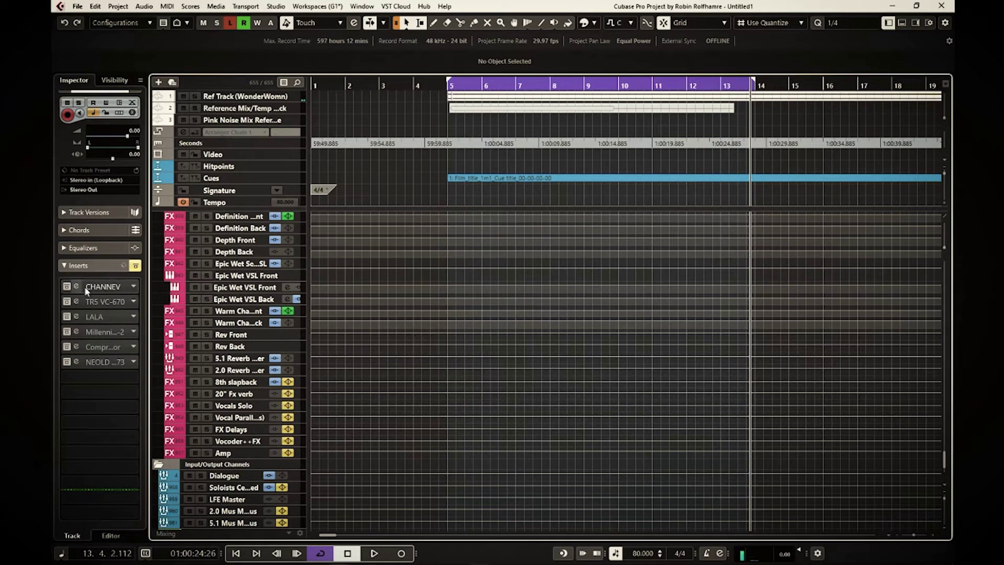
Open the CHANNEV editor (1.5:1 ratio, 100 ms release) and restart playback from bar 5.
click(100, 287)
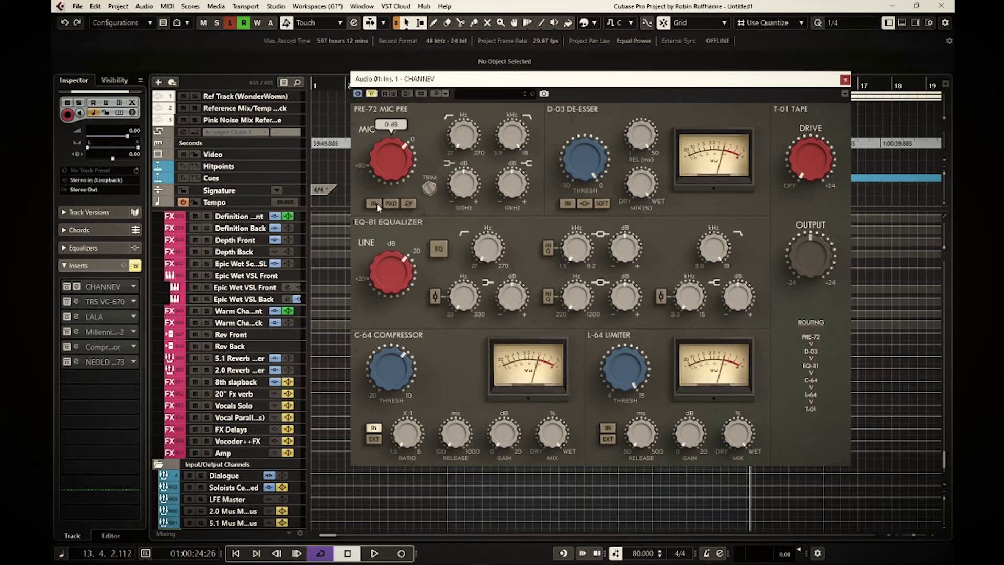
mouse_move(377, 369)
mouse_move(408, 371)
mouse_move(404, 449)
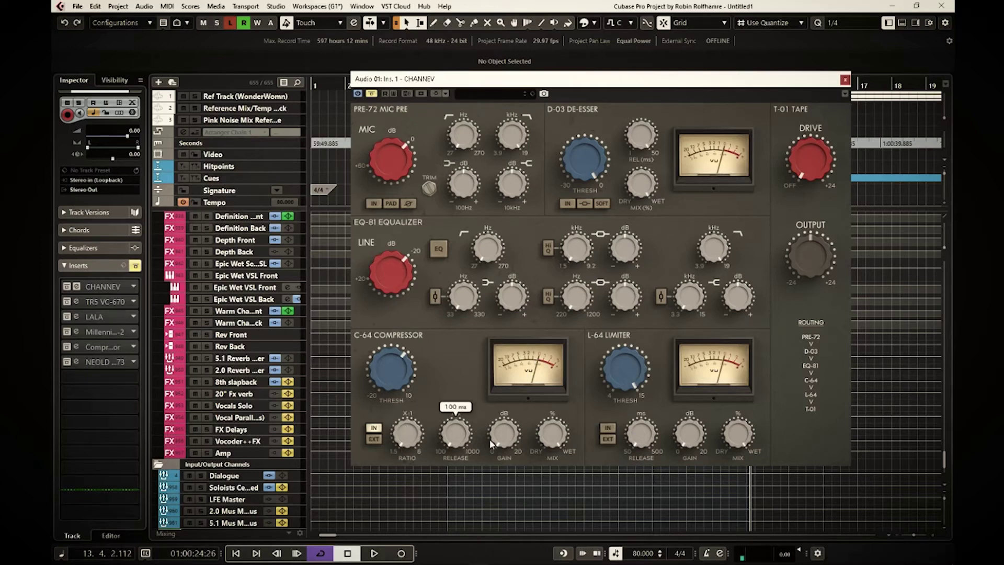
mouse_move(491, 446)
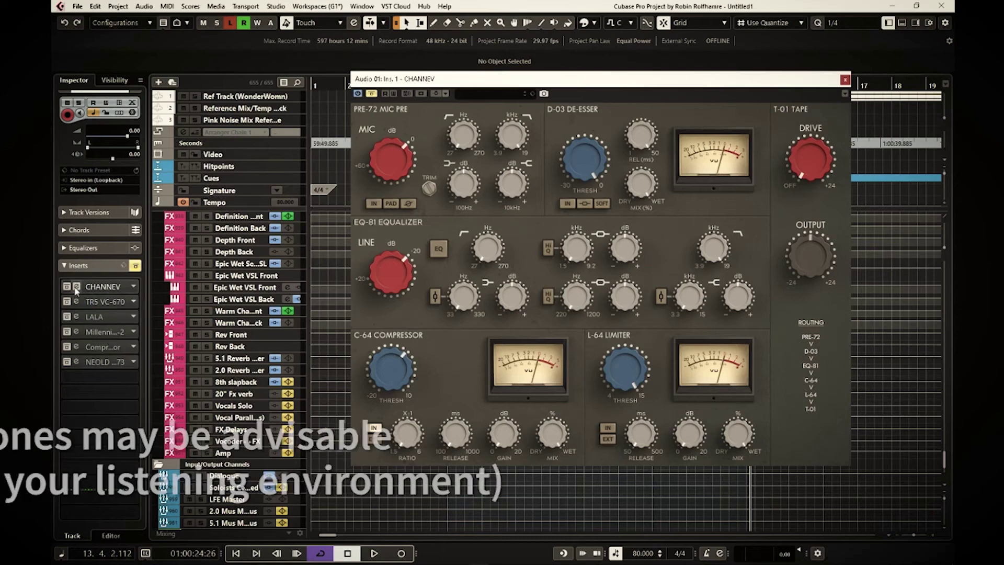
key(space)
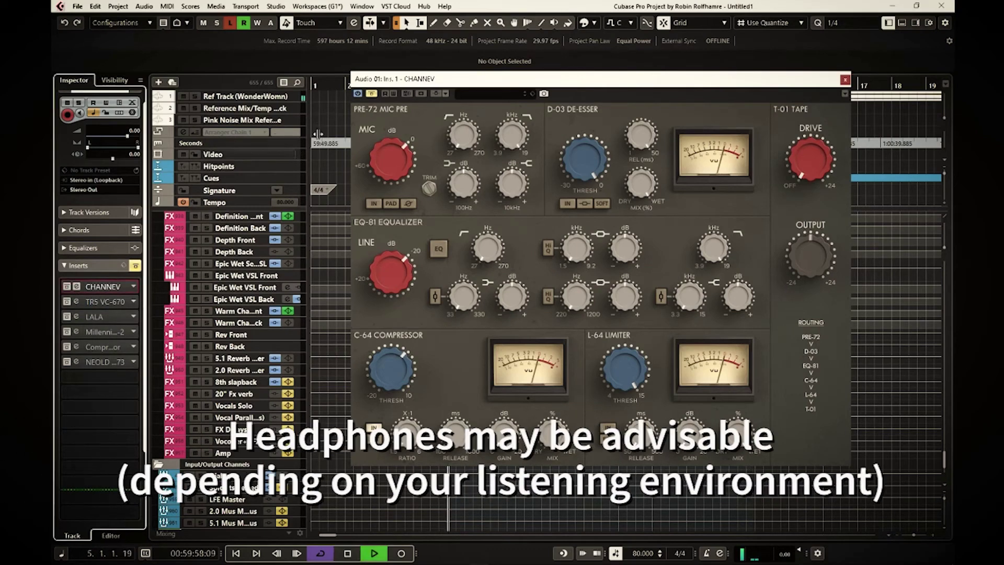
Switch CHANNEV between bypassed and active several times against the dry signal, then stop playback.
click(371, 93)
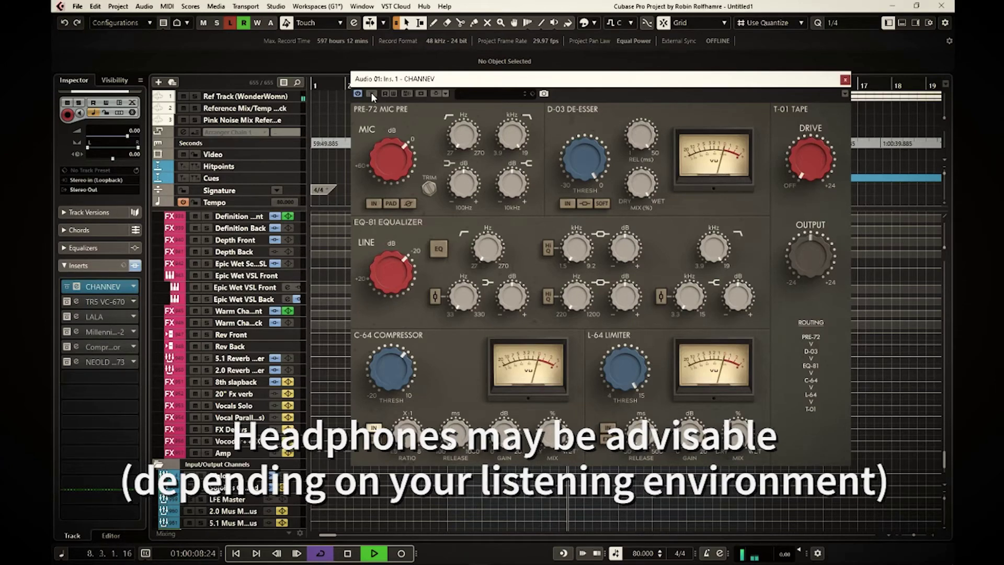
click(371, 94)
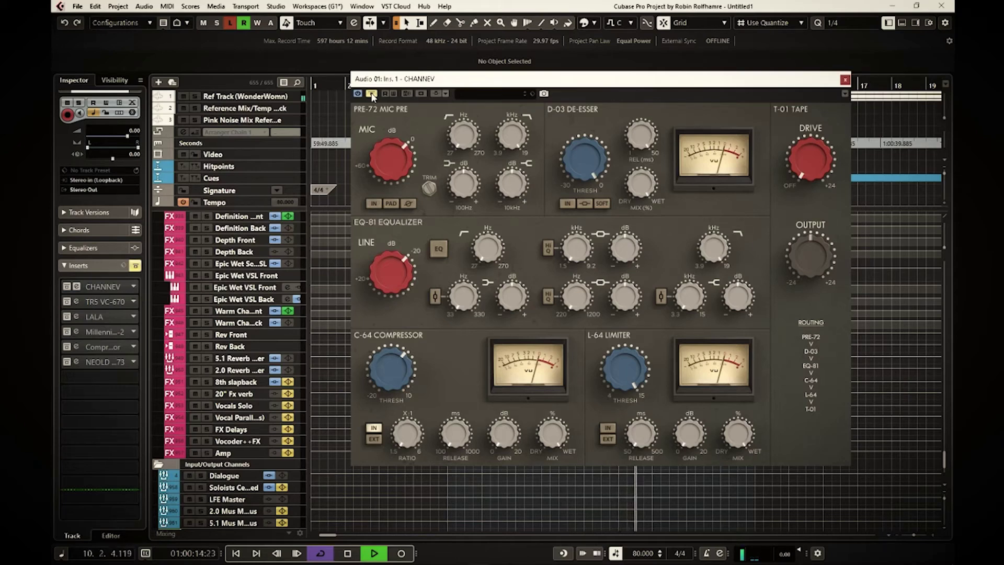
click(372, 95)
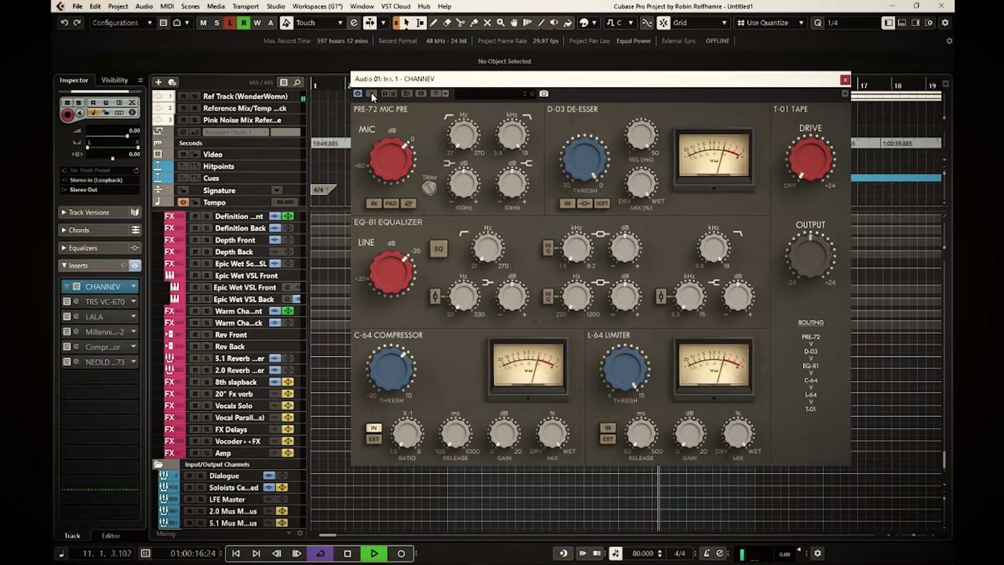
click(372, 94)
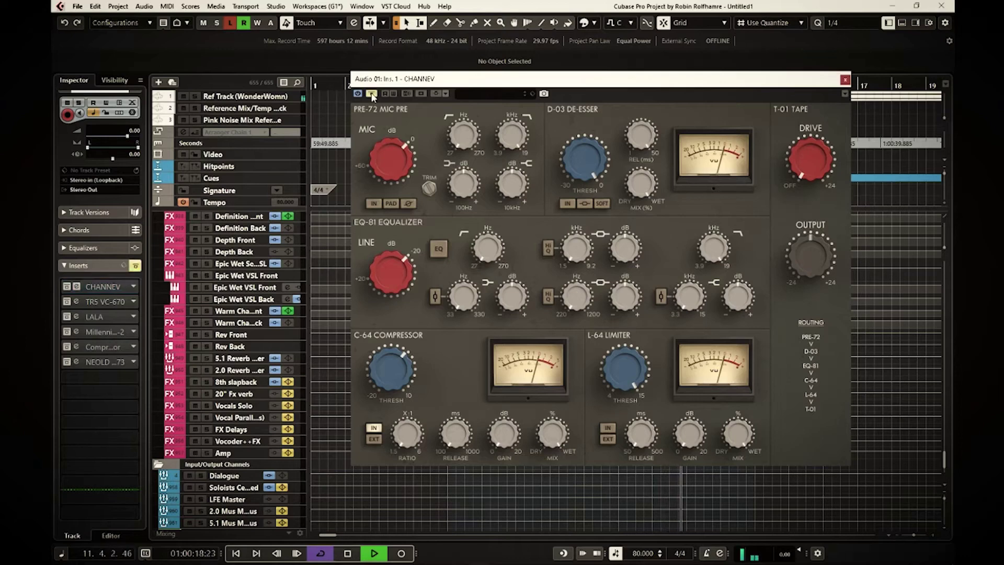
click(372, 94)
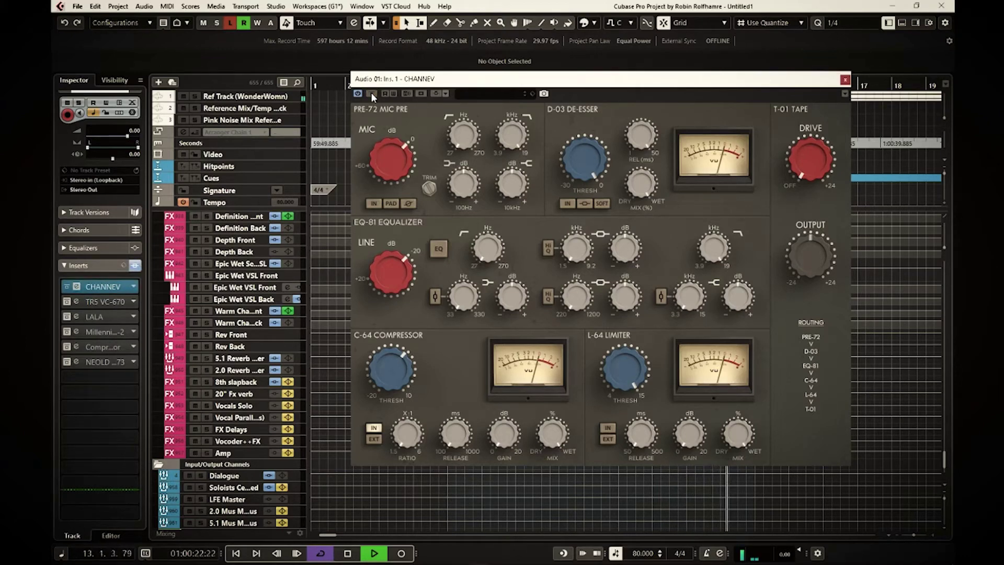
click(371, 93)
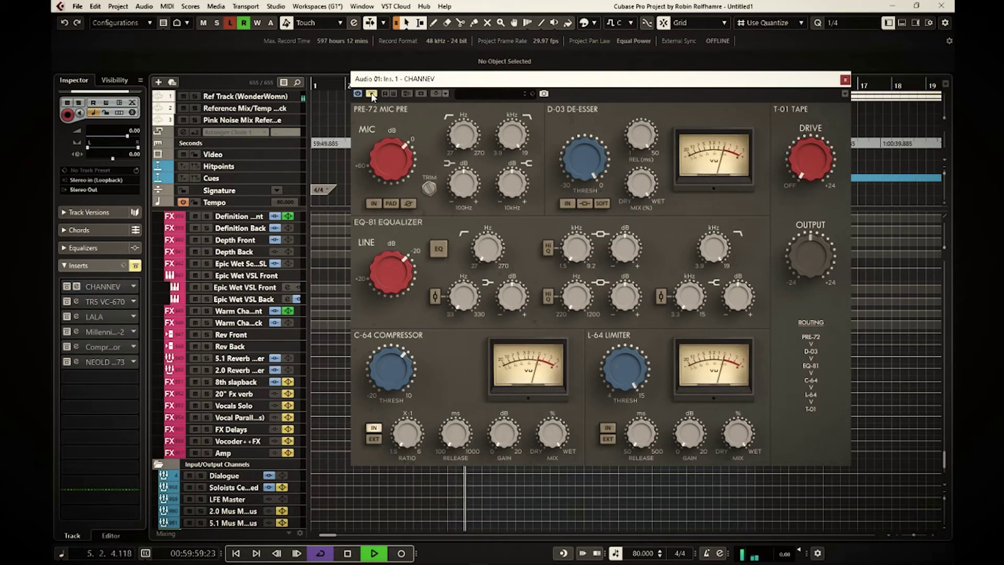
click(371, 94)
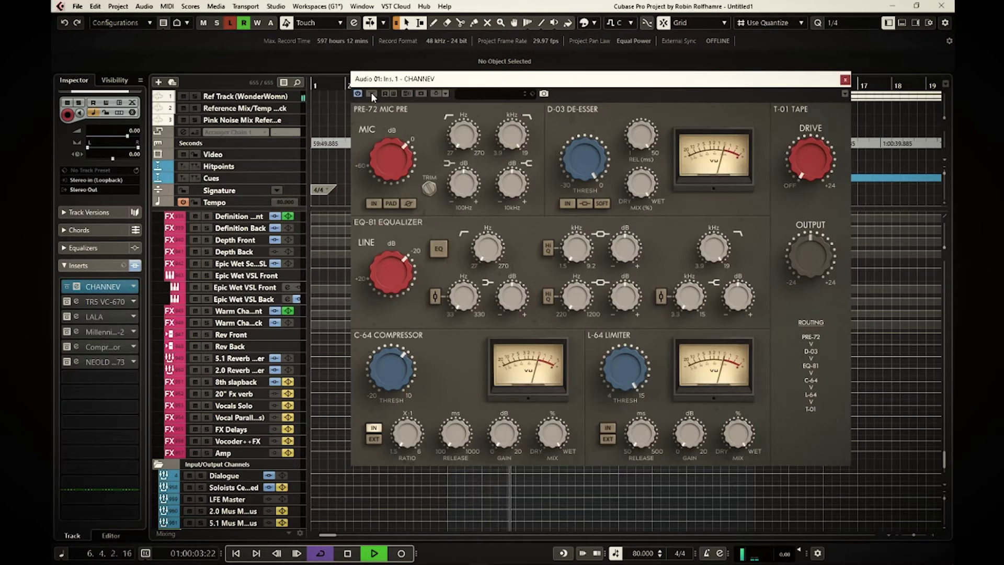
click(371, 93)
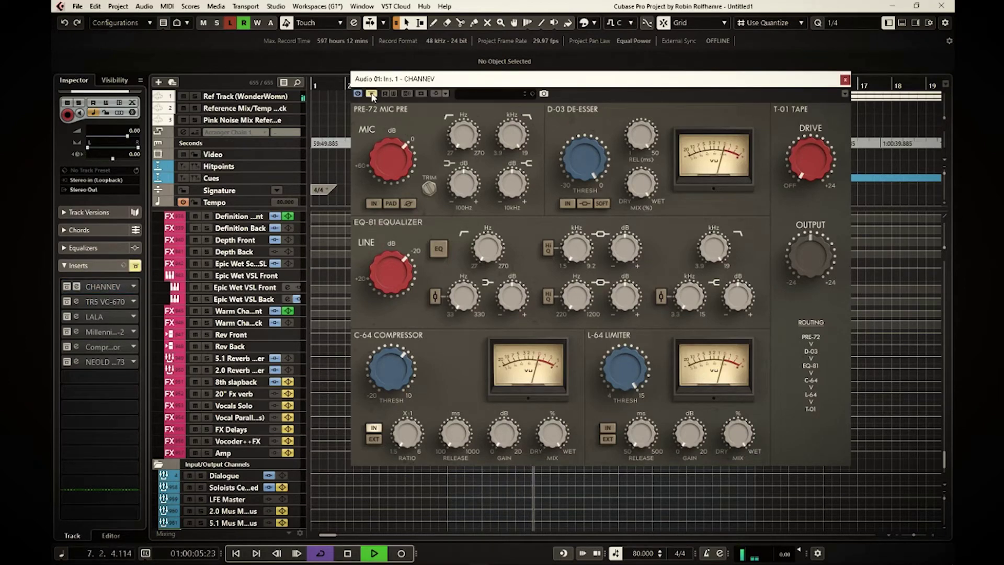
click(372, 93)
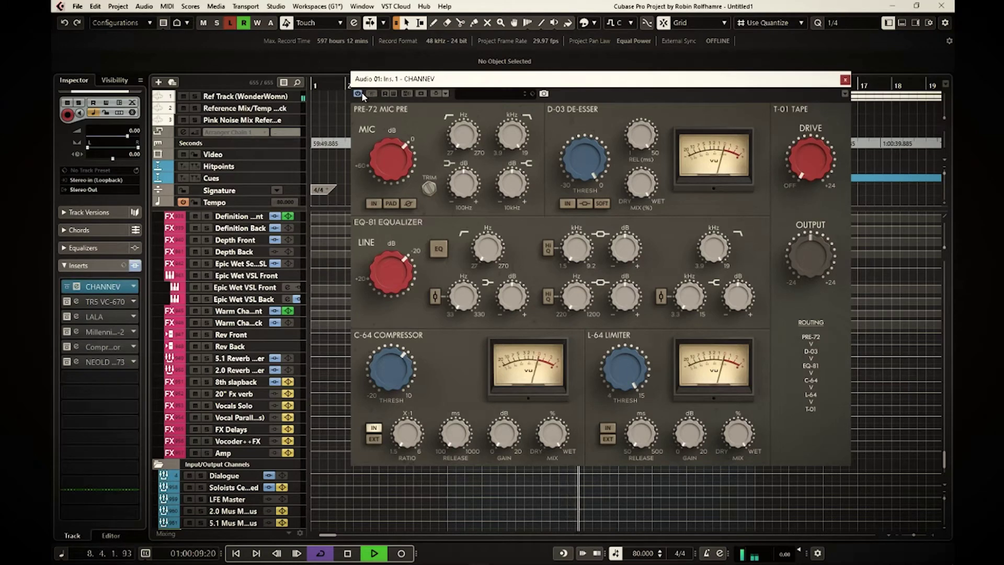
key(space)
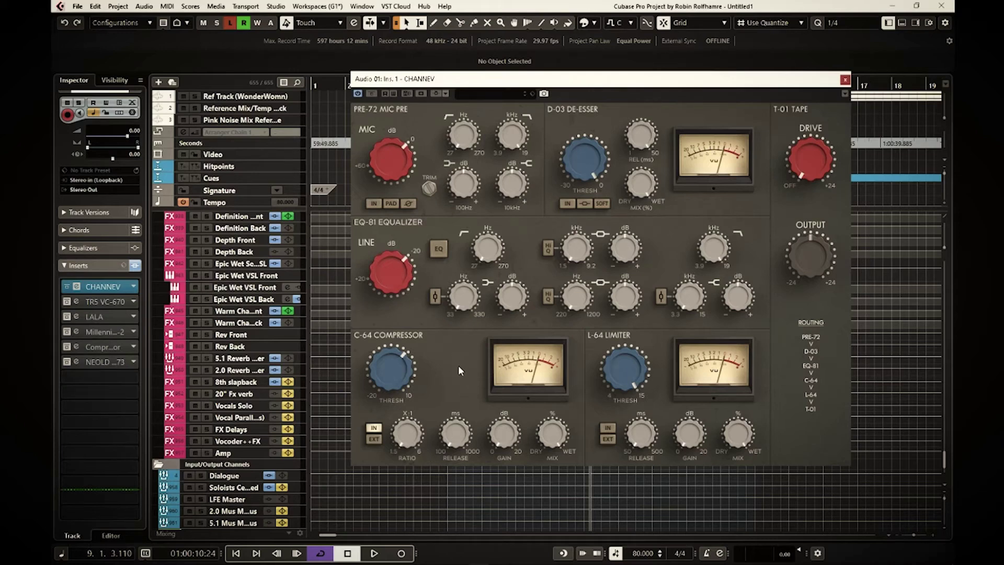
Start playback and raise the C-64 compressor threshold to -0.4 dB.
mouse_move(401, 378)
key(space)
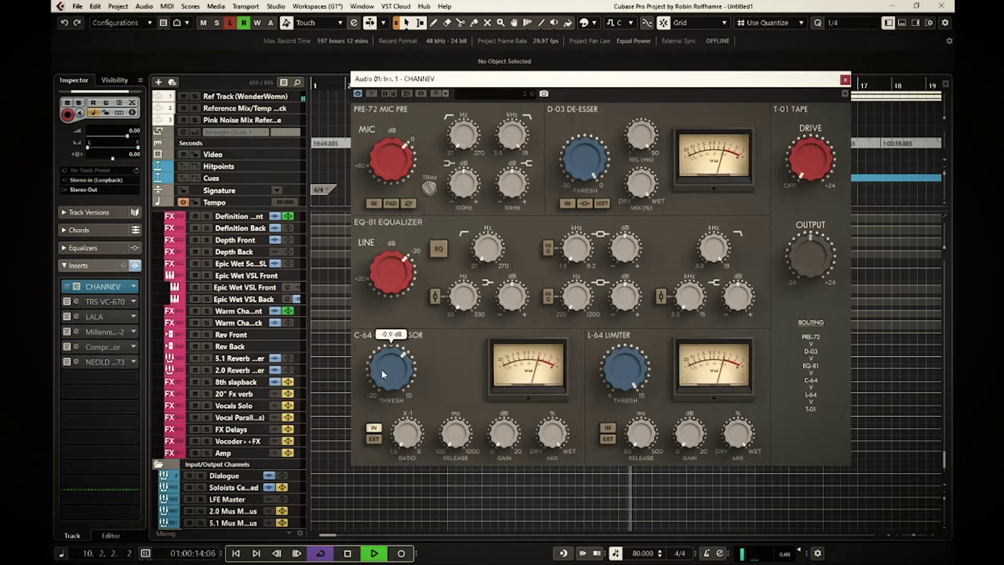
drag(381, 369, 384, 366)
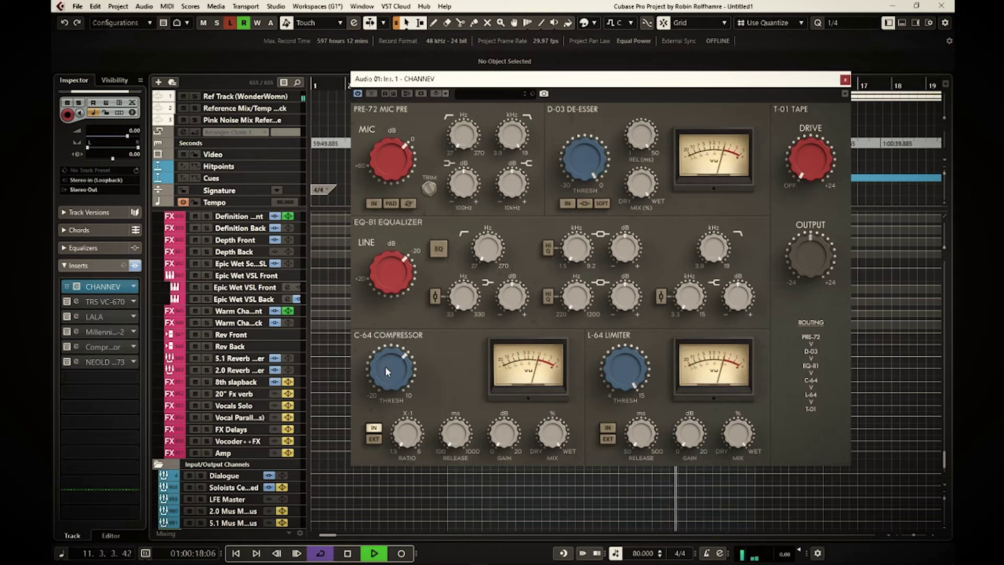
click(385, 366)
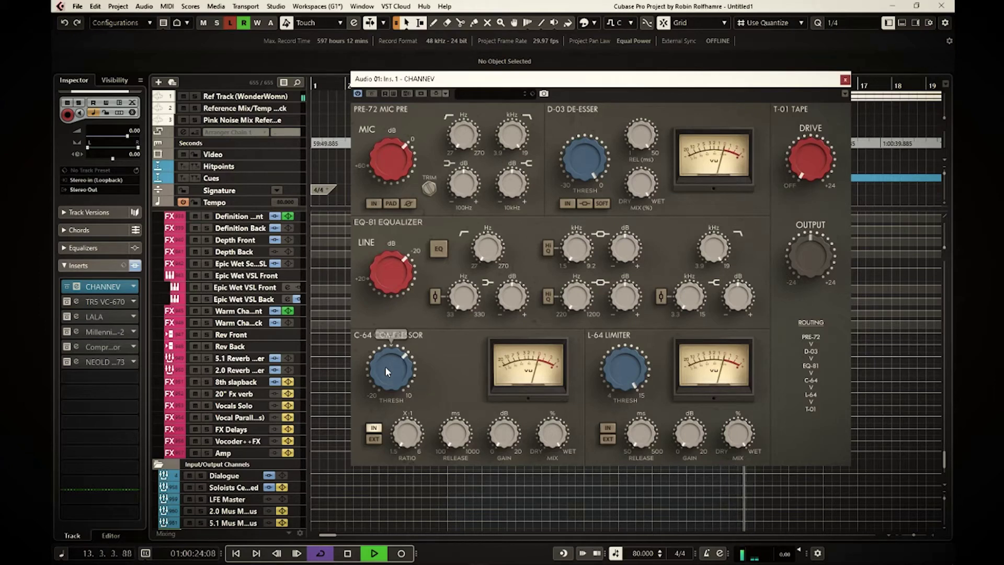
click(385, 366)
click(385, 366)
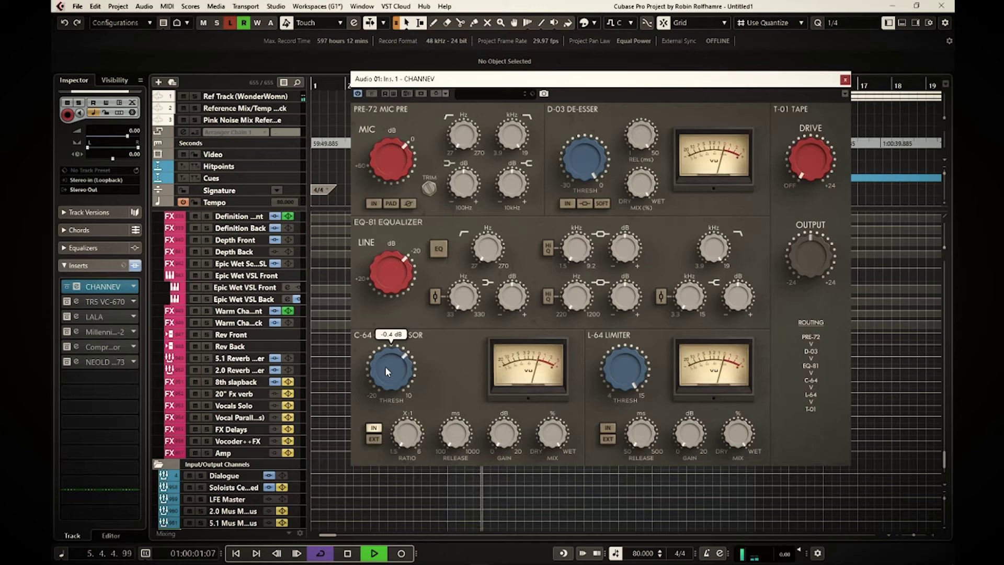
click(385, 366)
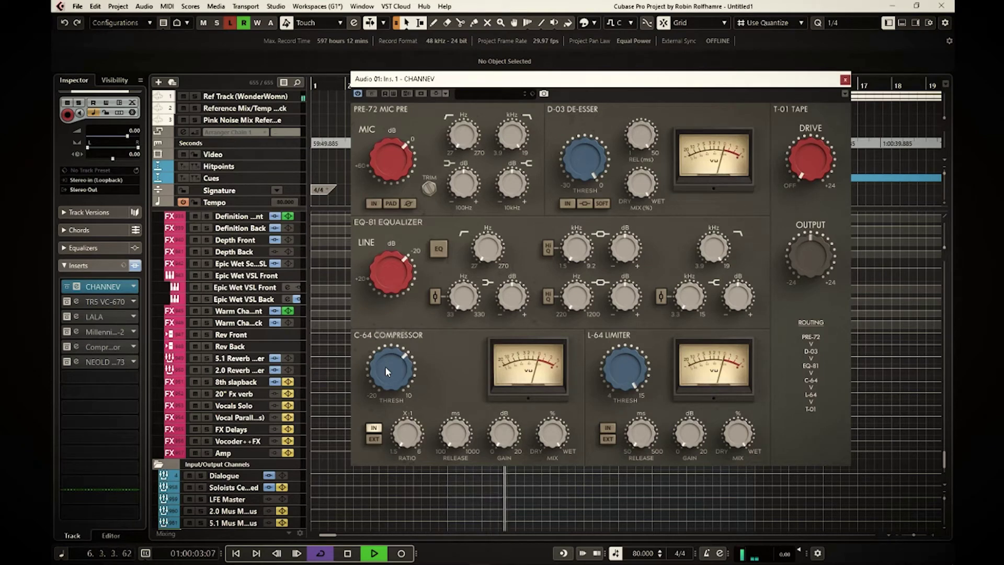
click(384, 366)
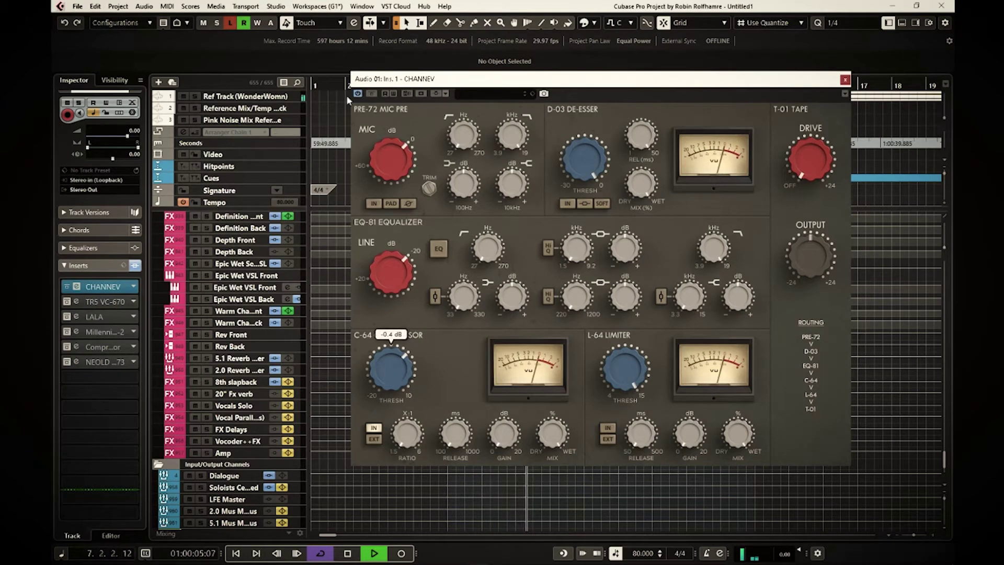
Compare CHANNEV bypassed versus active four times during playback.
click(373, 94)
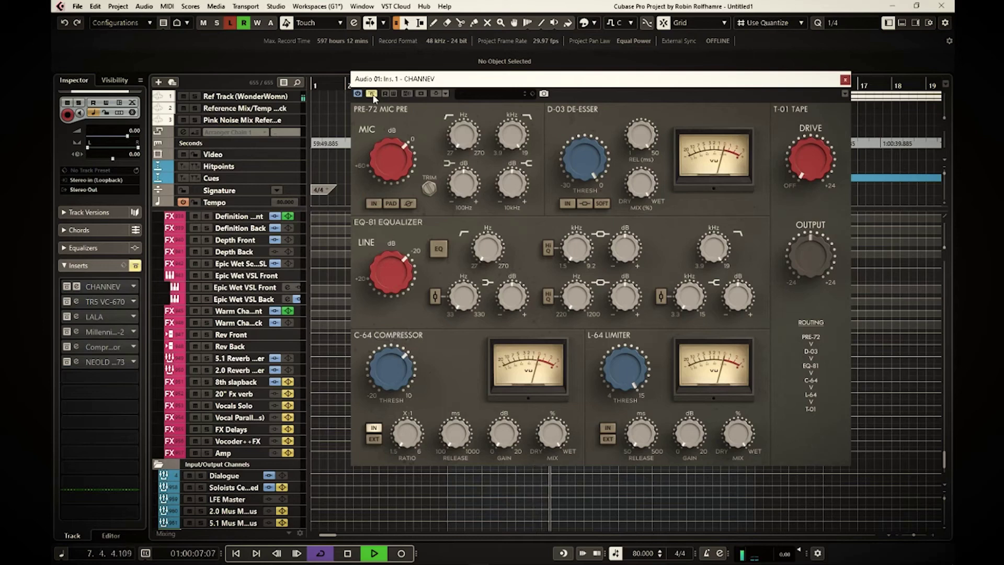
click(373, 94)
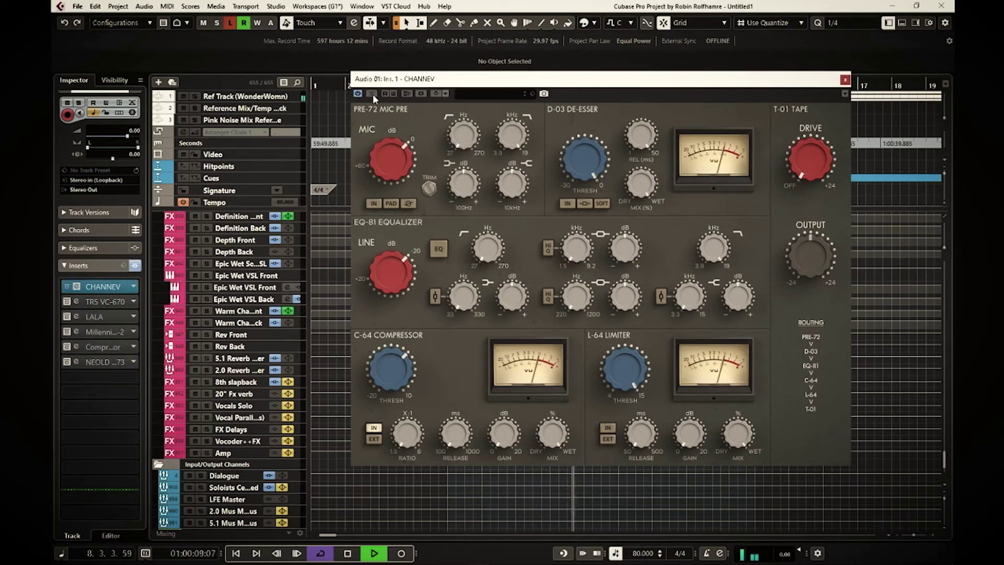
click(373, 94)
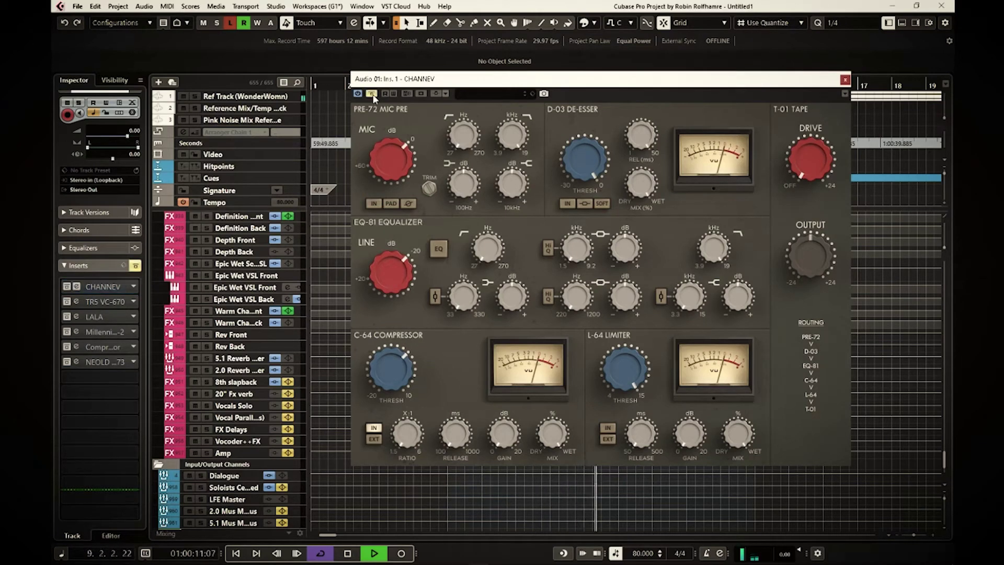
click(372, 94)
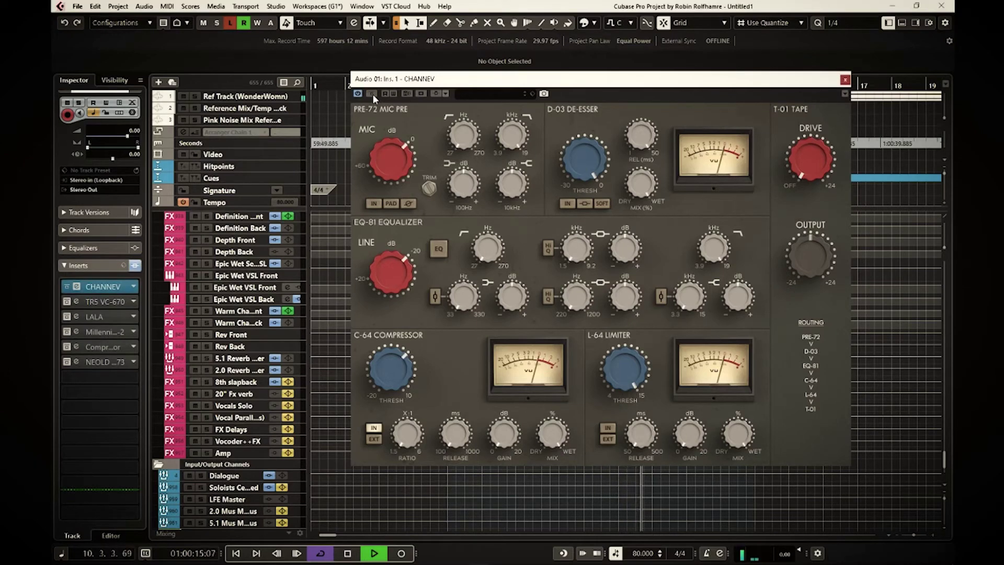
click(372, 94)
click(372, 94)
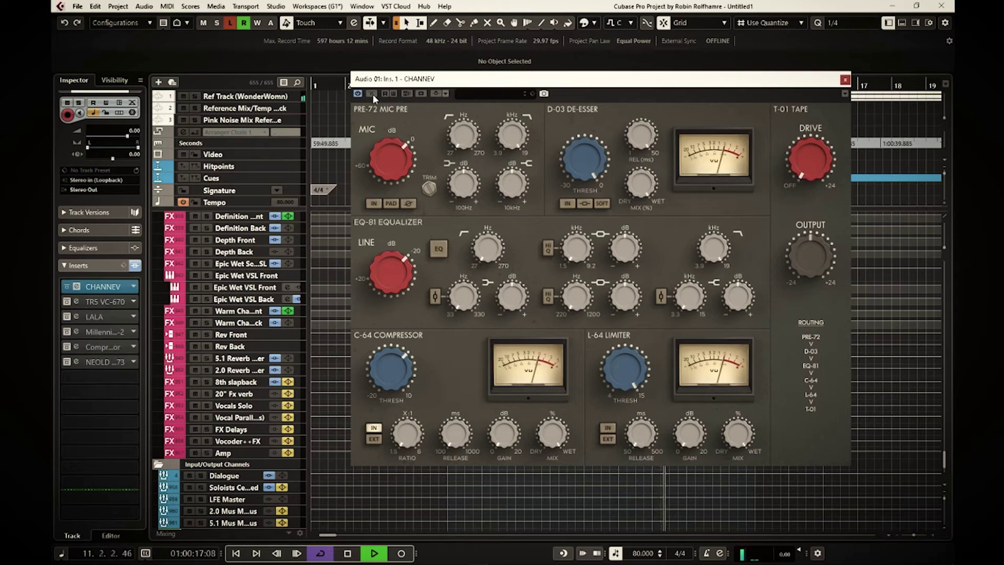
click(373, 94)
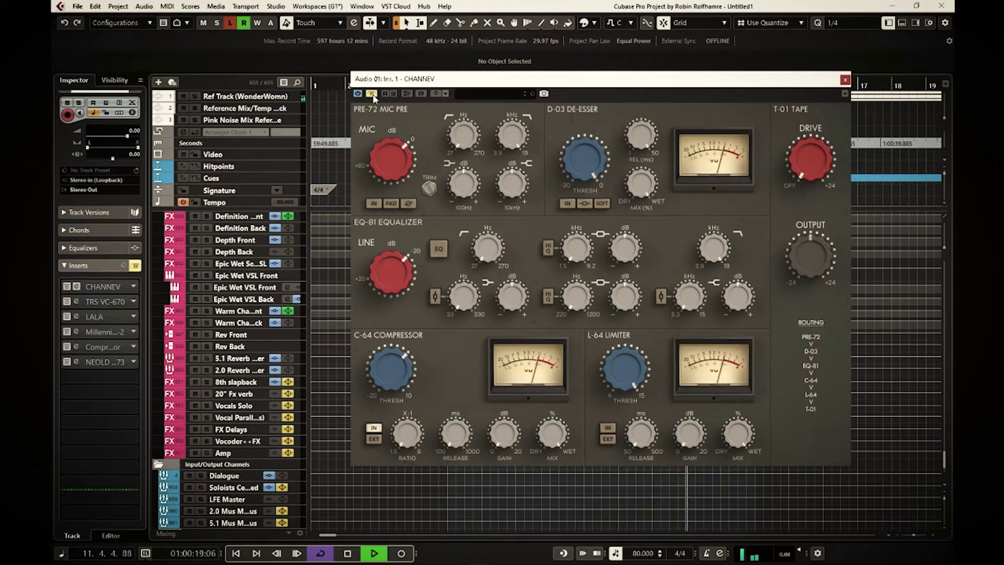
click(372, 94)
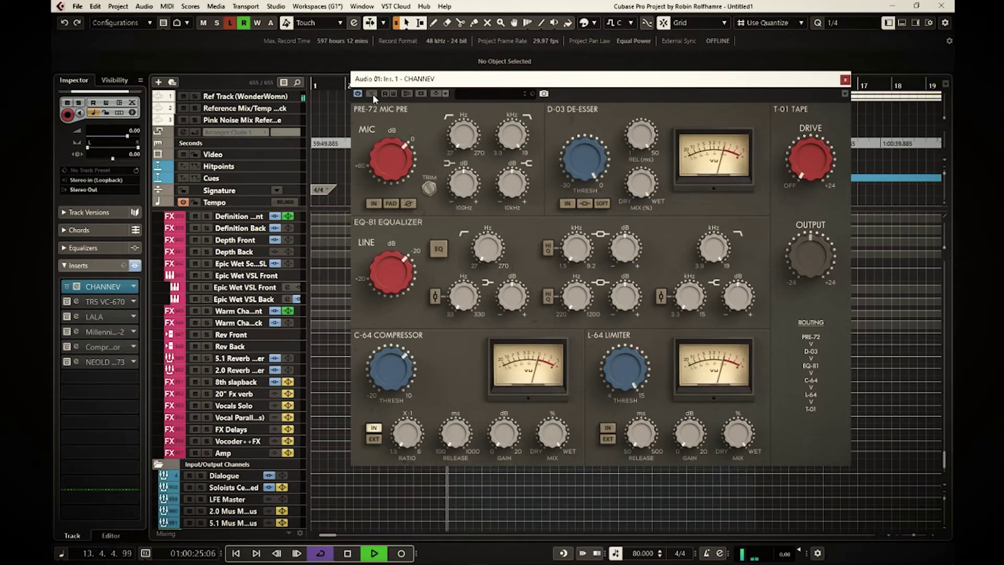
Stop playback and close the CHANNEV editor.
key(space)
mouse_move(389, 286)
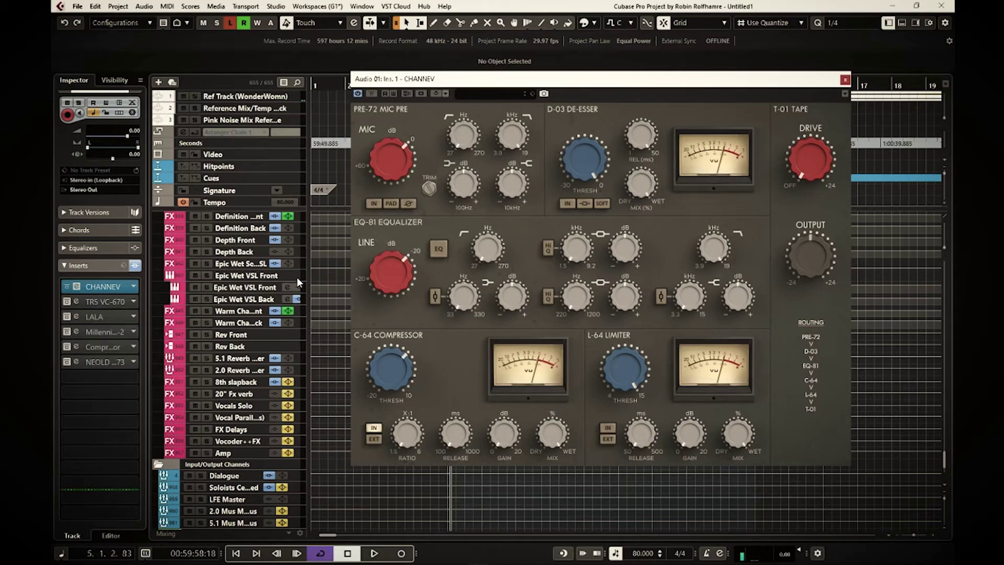
click(69, 287)
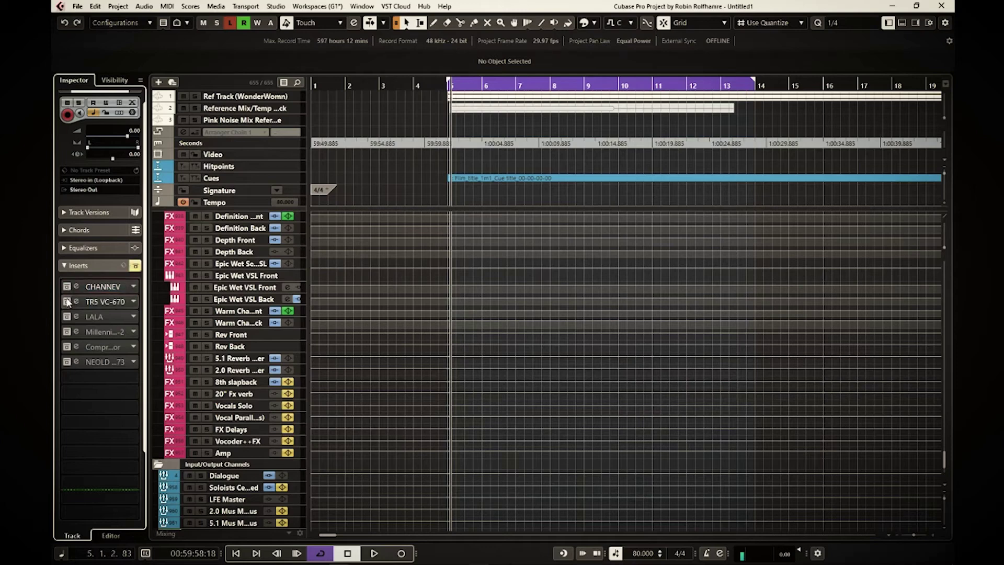
Open the TRS VC-670 editor, start playback, and lower its linked thresholds to 4.2.
click(76, 301)
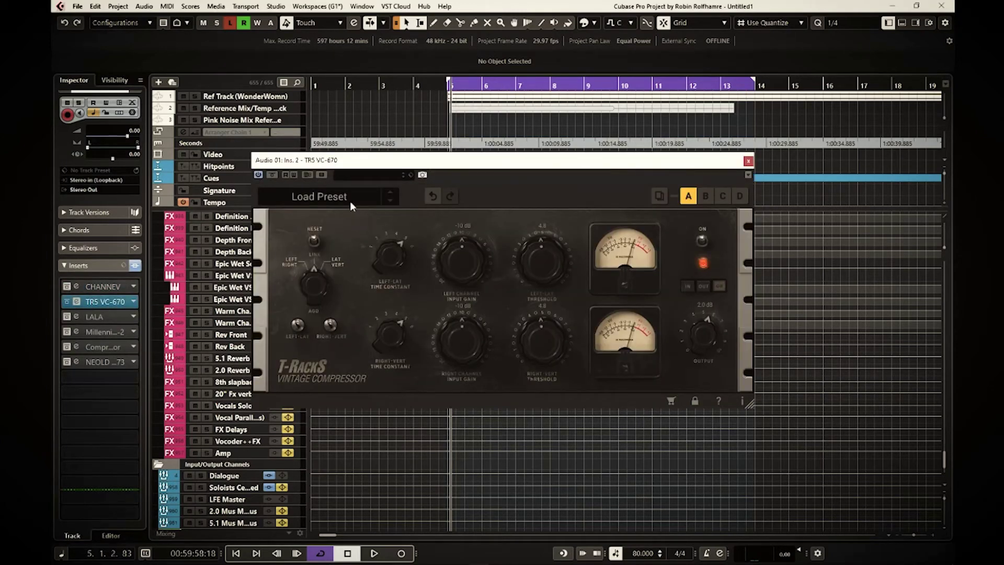
click(273, 176)
key(space)
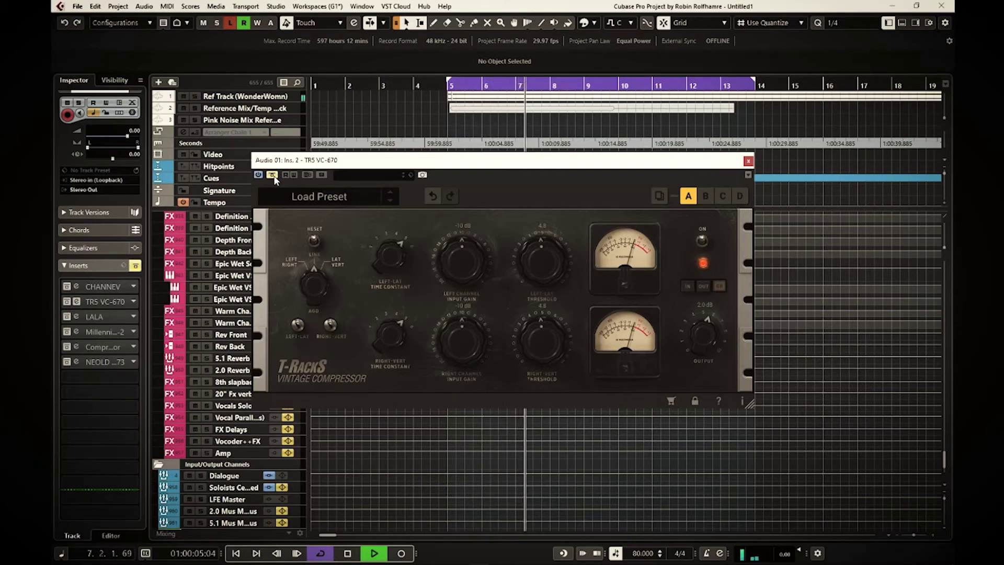
click(273, 175)
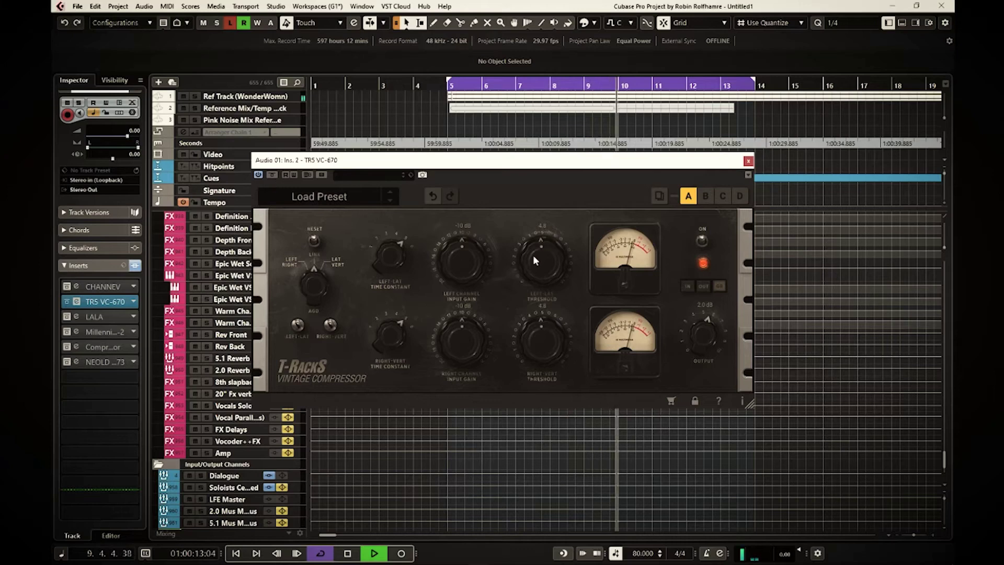
drag(532, 256, 530, 264)
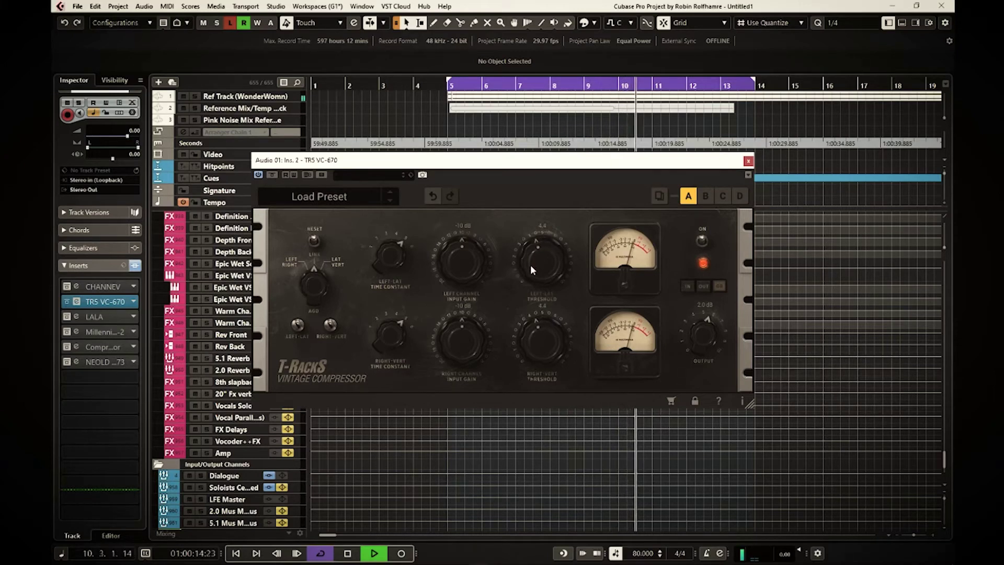
Compare TRS VC-670 bypassed versus active three times, then stop playback.
click(273, 175)
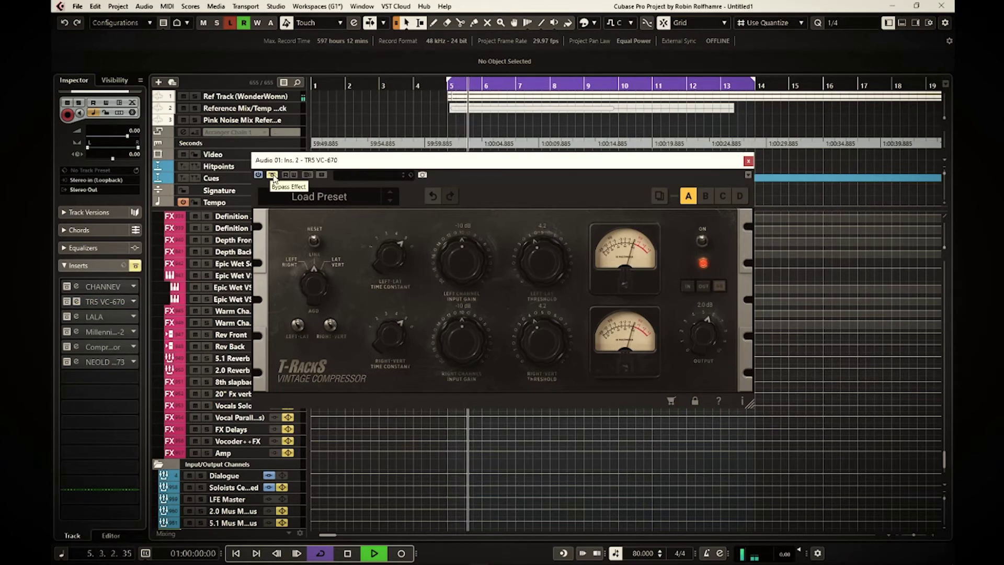
click(272, 174)
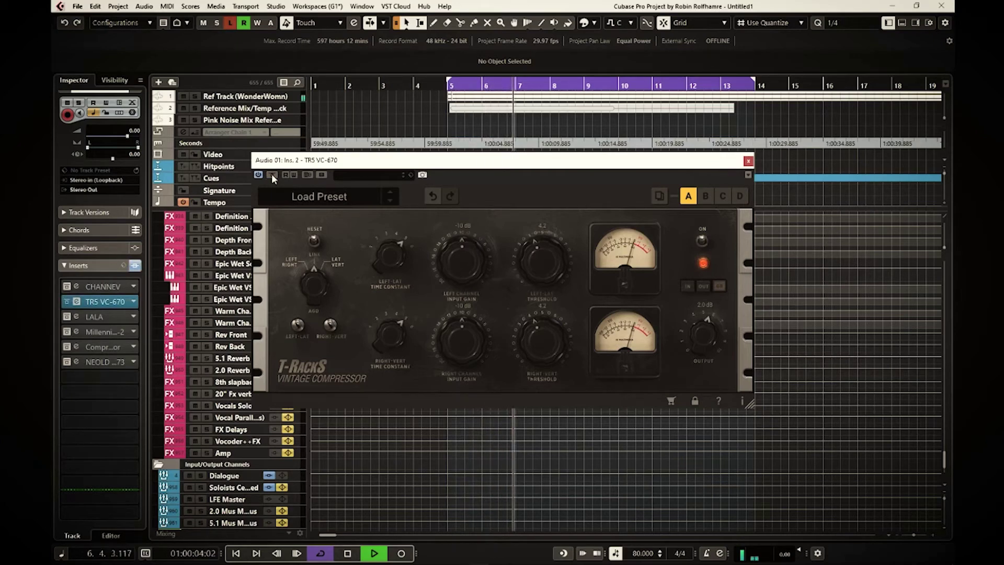
click(272, 175)
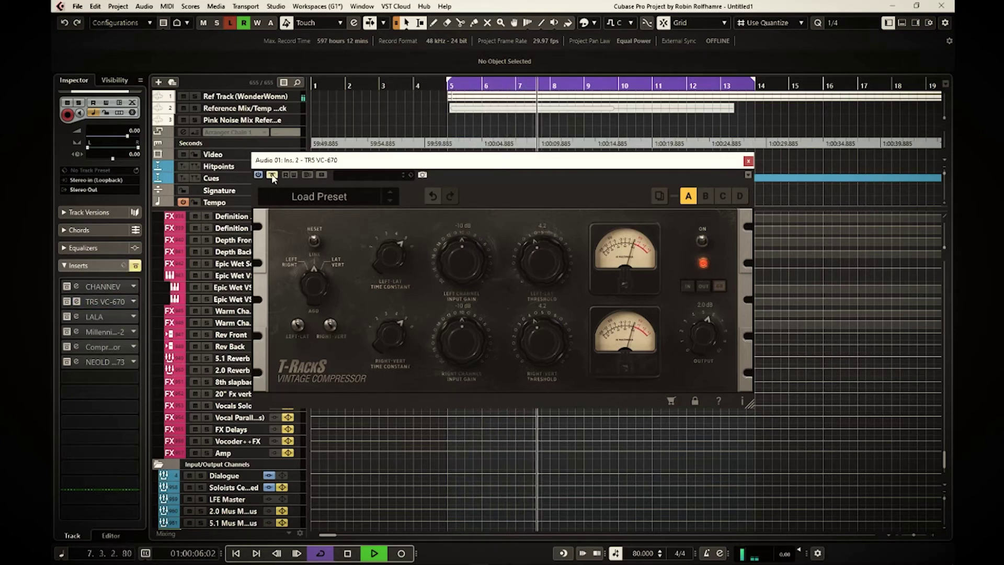
click(272, 175)
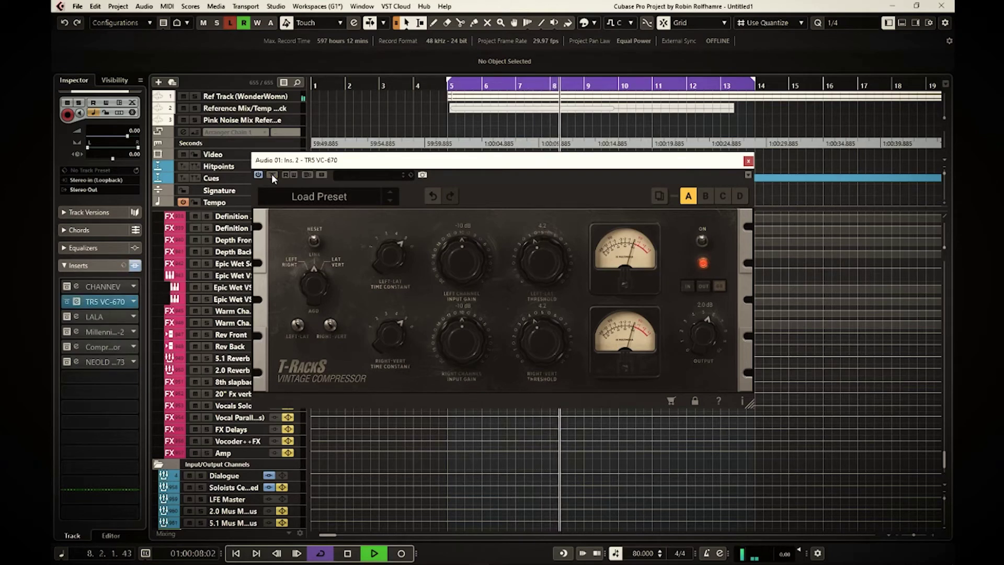
click(272, 174)
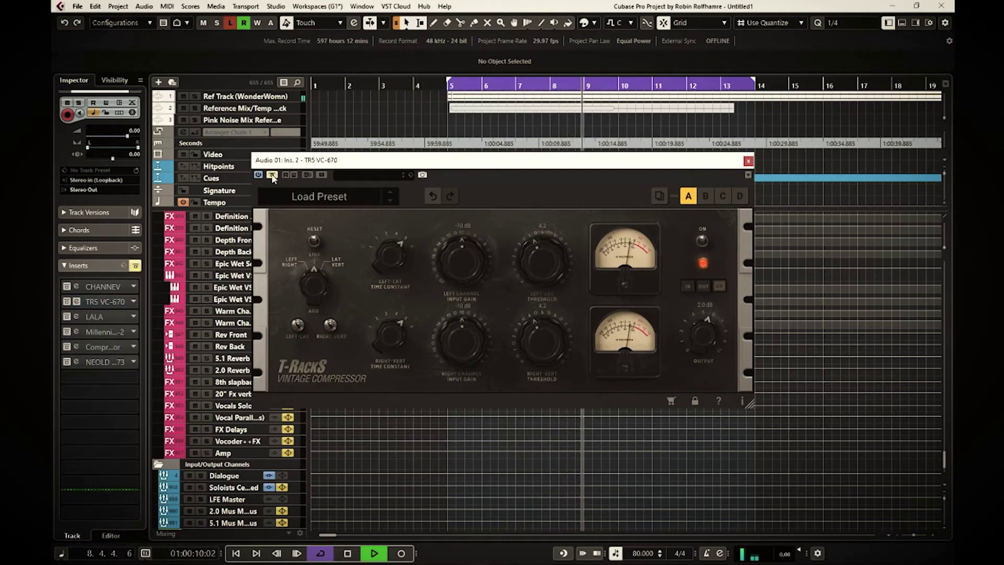
click(272, 174)
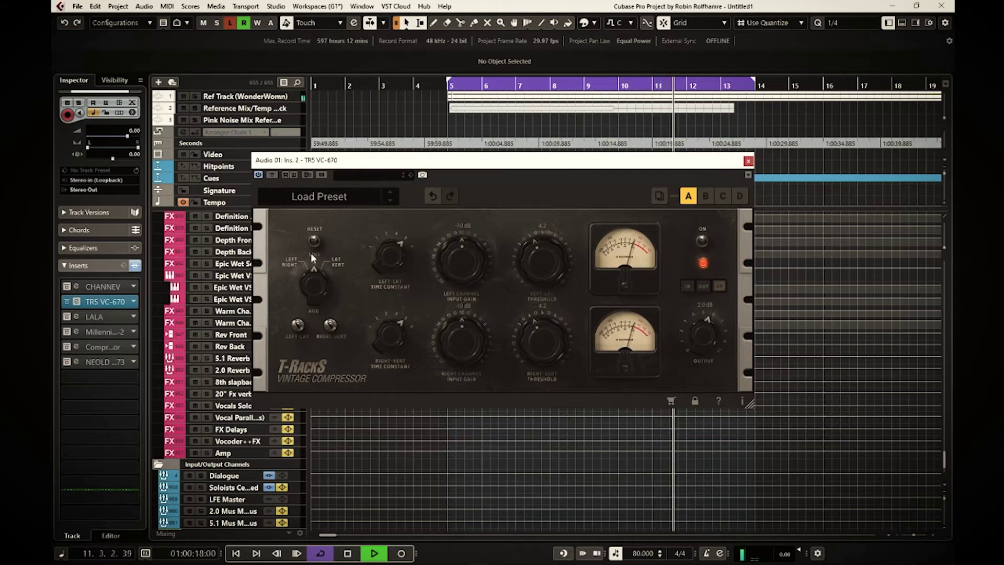
key(space)
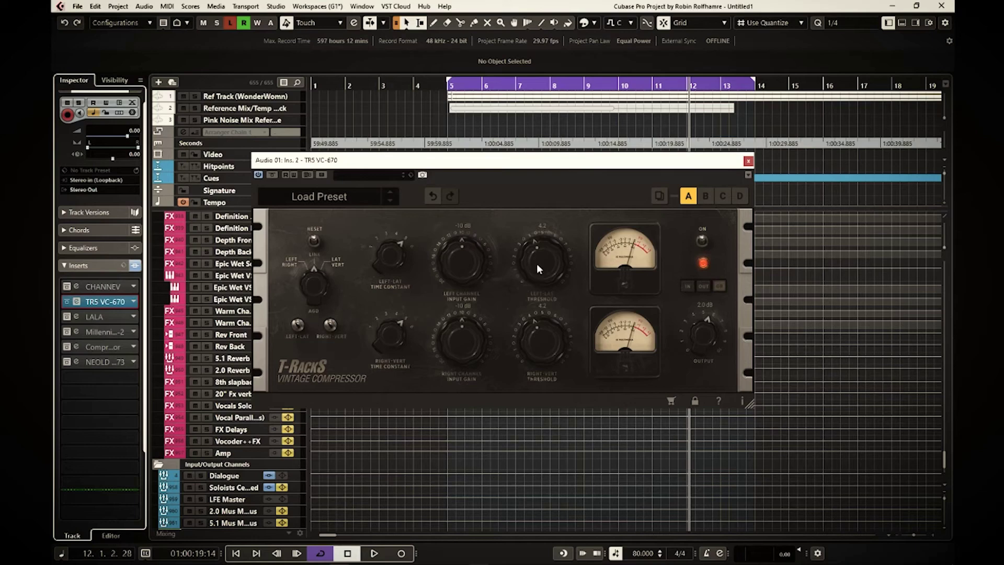
Drop both TRS VC-670 linked thresholds to 0.0 and replay from bar 5.
drag(538, 255, 547, 417)
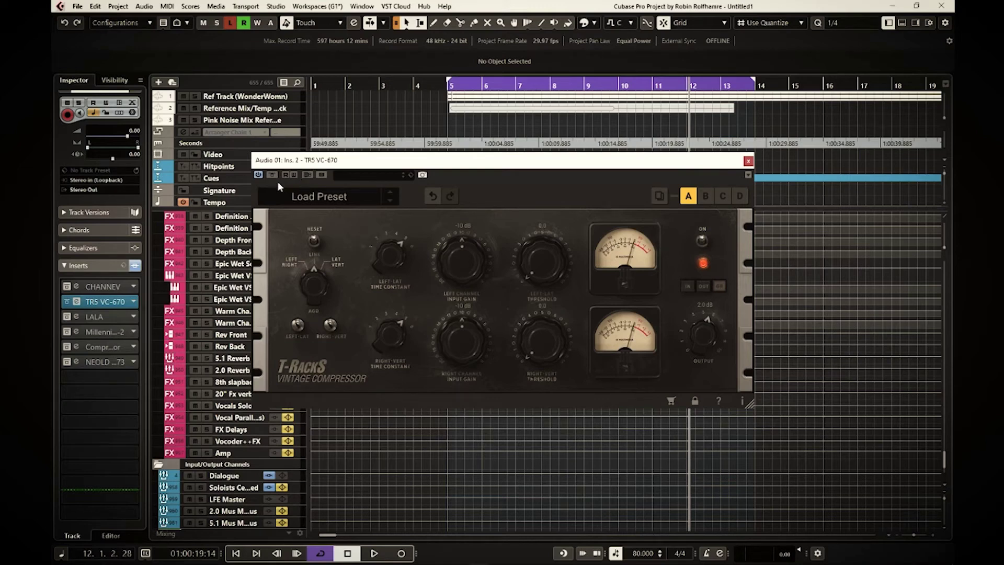
key(KP_1)
key(space)
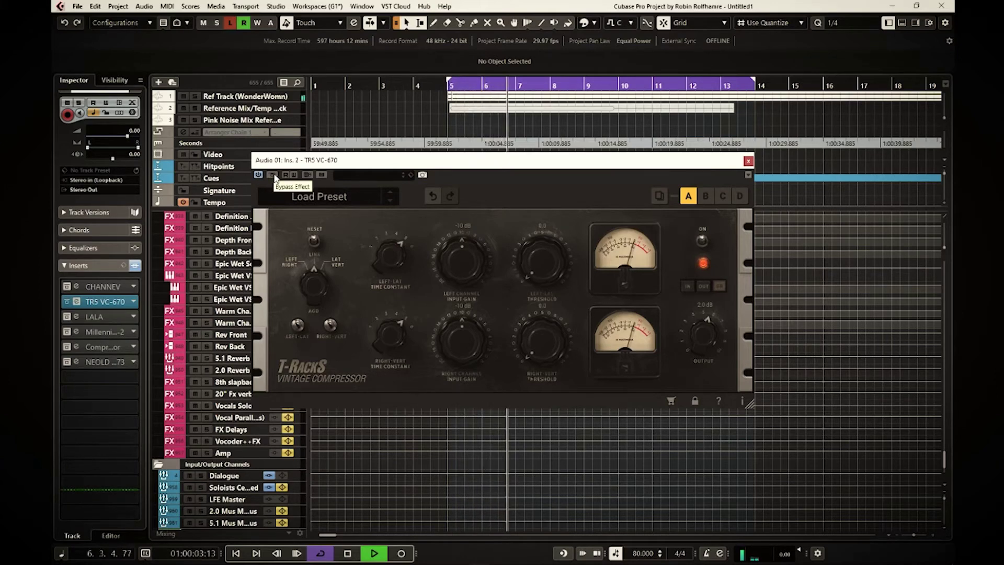
Compare TRS VC-670 against bypass twice, then stop playback and close its editor.
click(273, 175)
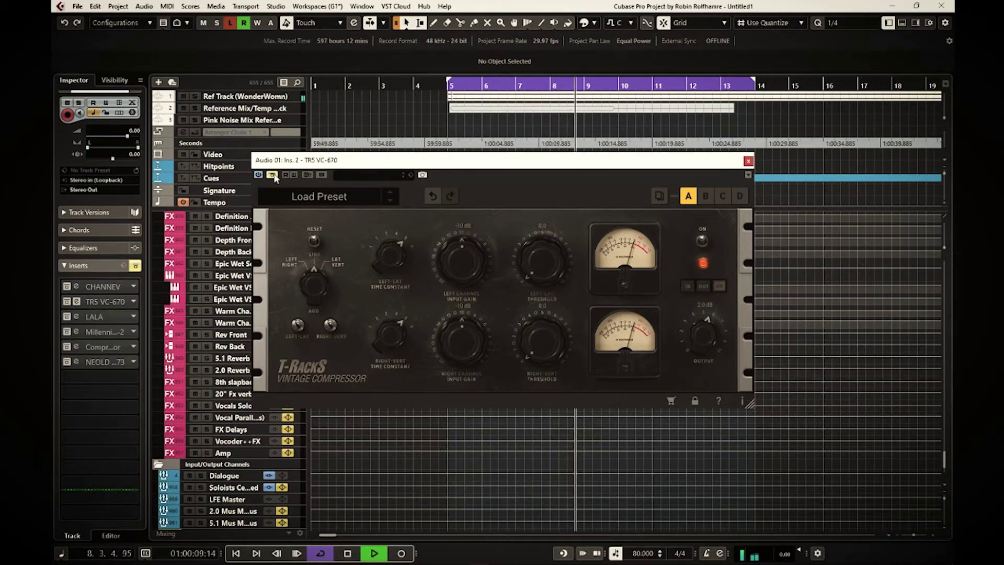
click(274, 176)
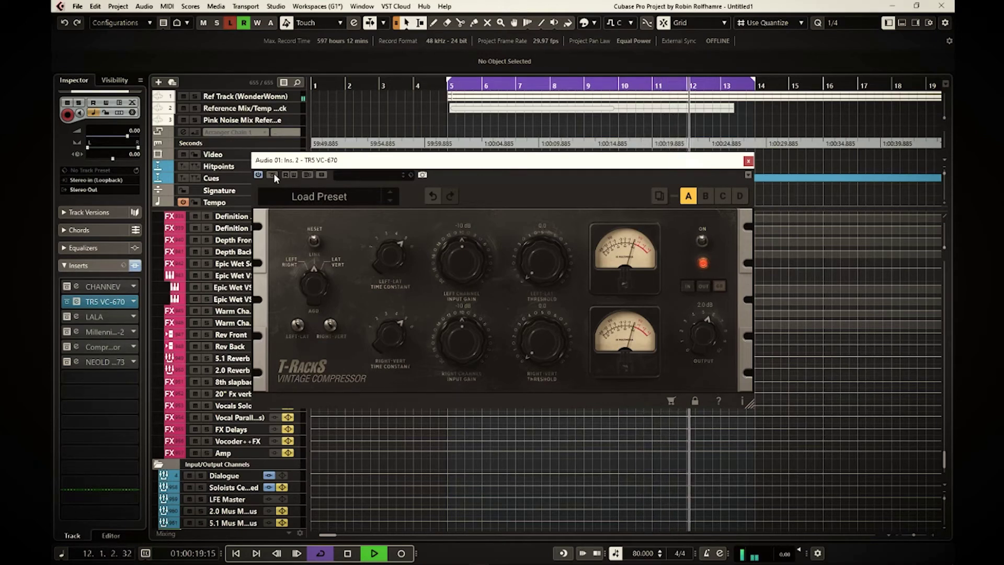
click(272, 174)
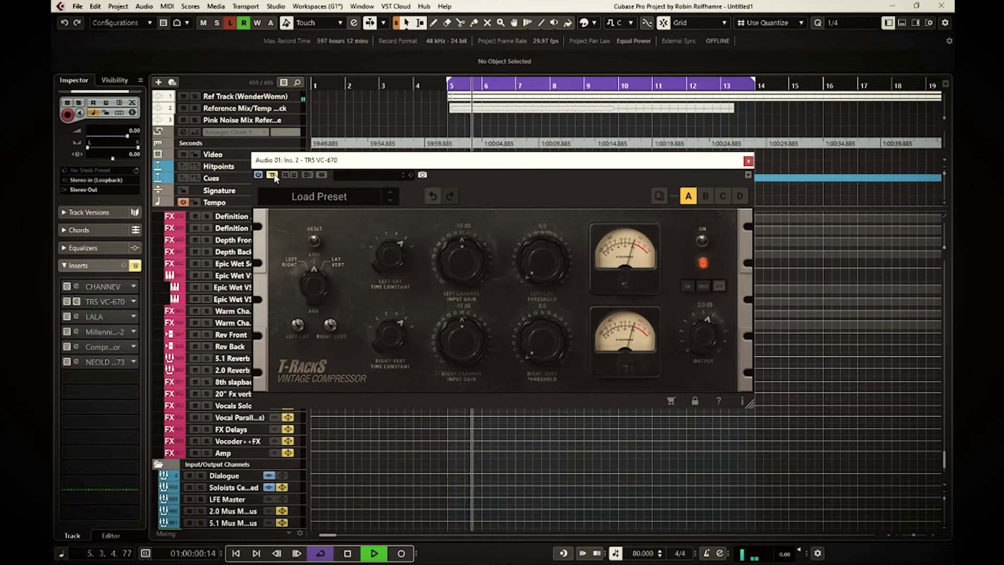
click(274, 175)
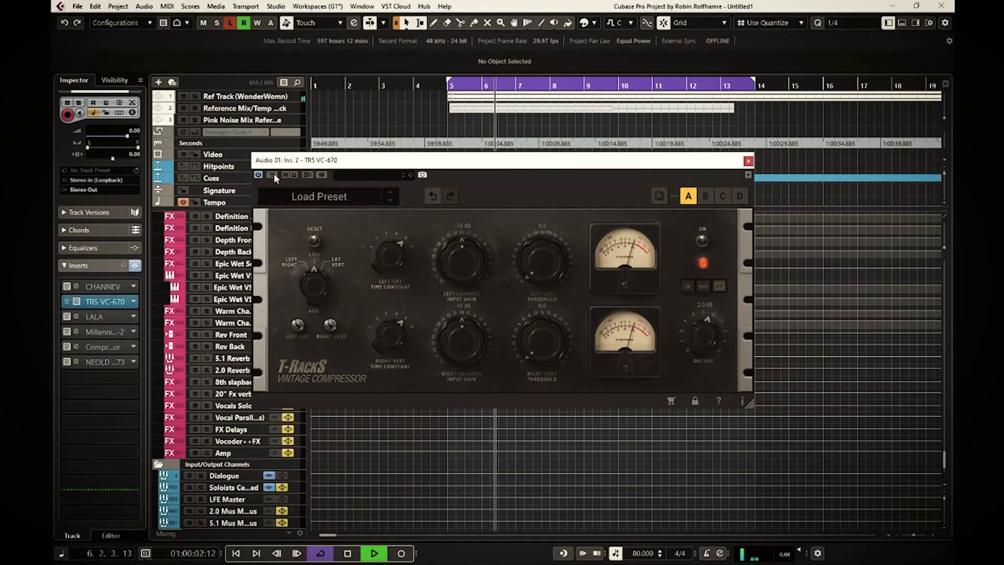
key(space)
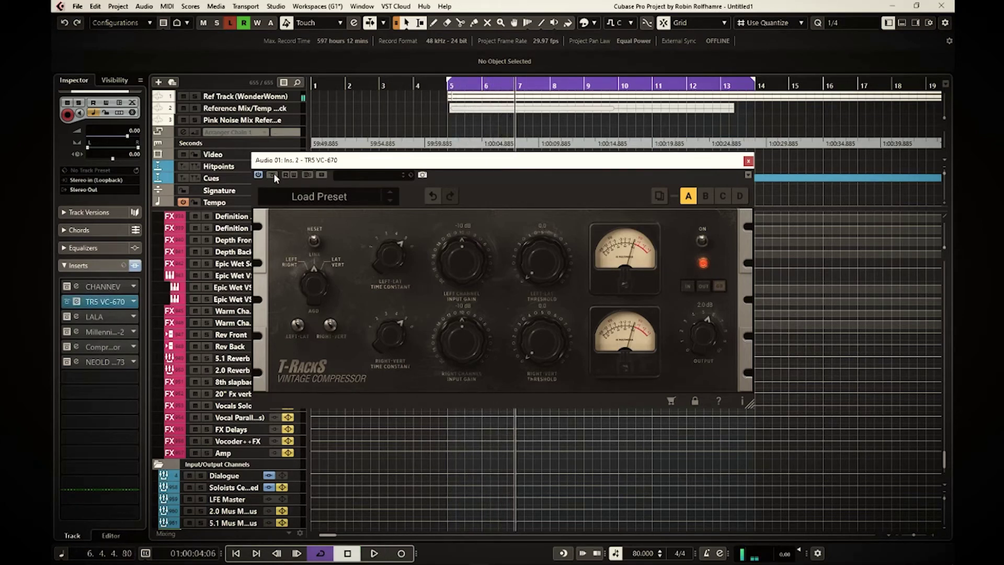
click(67, 319)
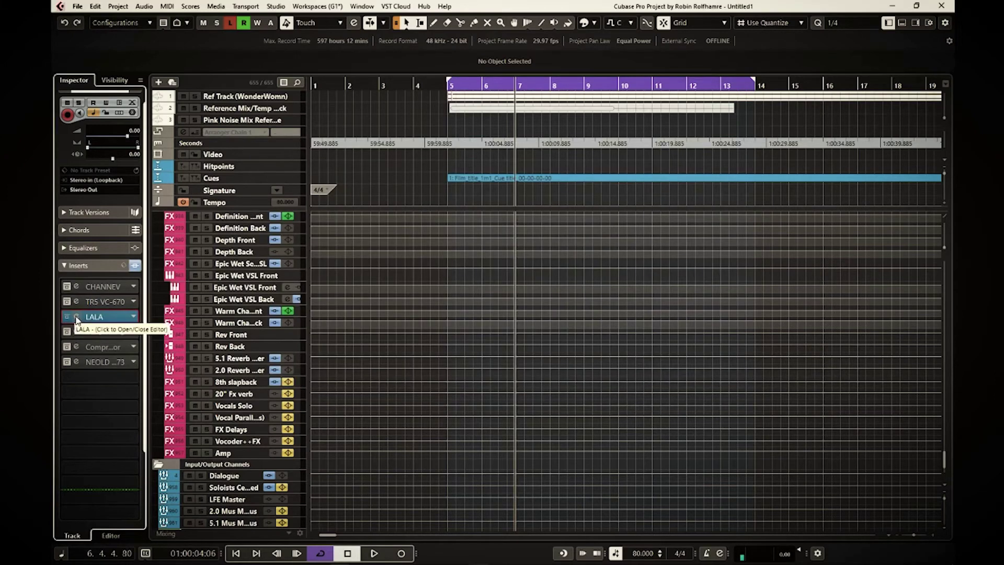
Open the LALA editor, move it aside, and start playback from the loop start.
click(77, 316)
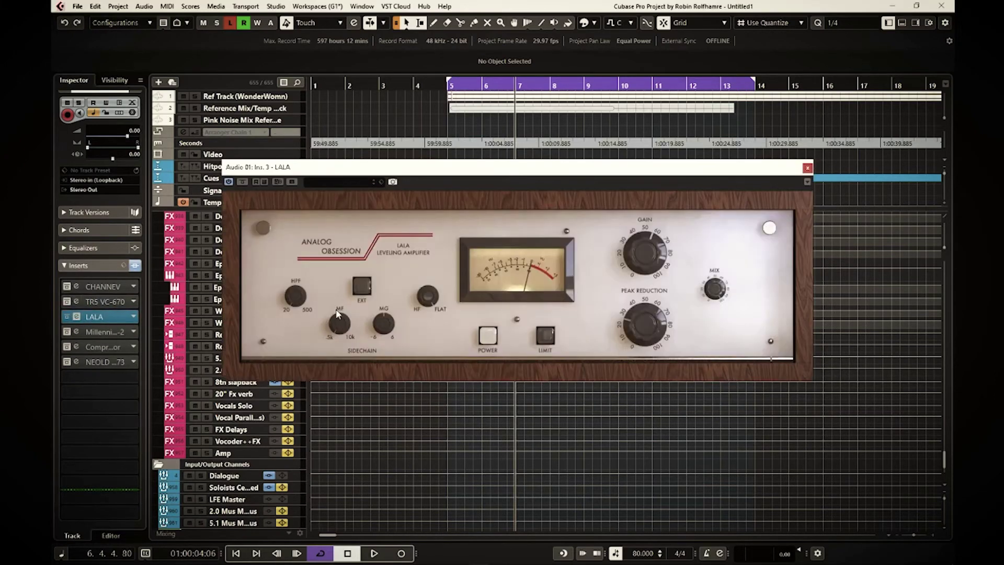
drag(409, 170, 461, 174)
key(space)
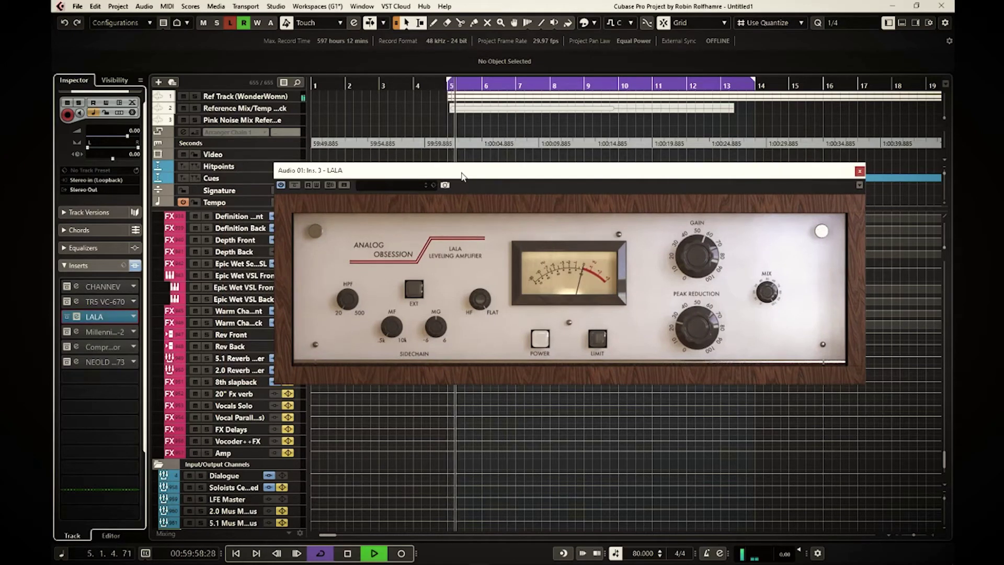
Compare LALA bypassed versus active three times, then stop playback.
click(294, 186)
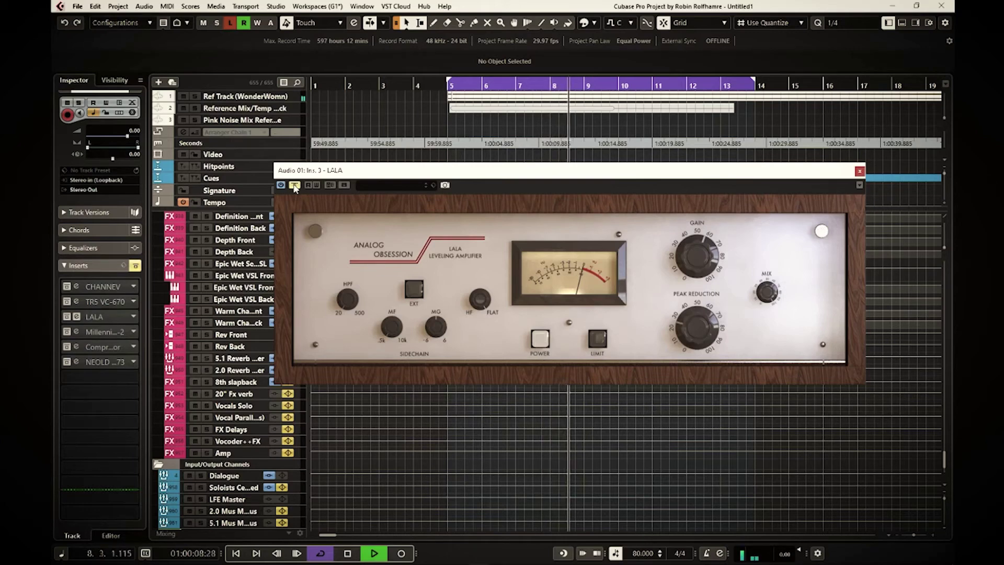
click(294, 186)
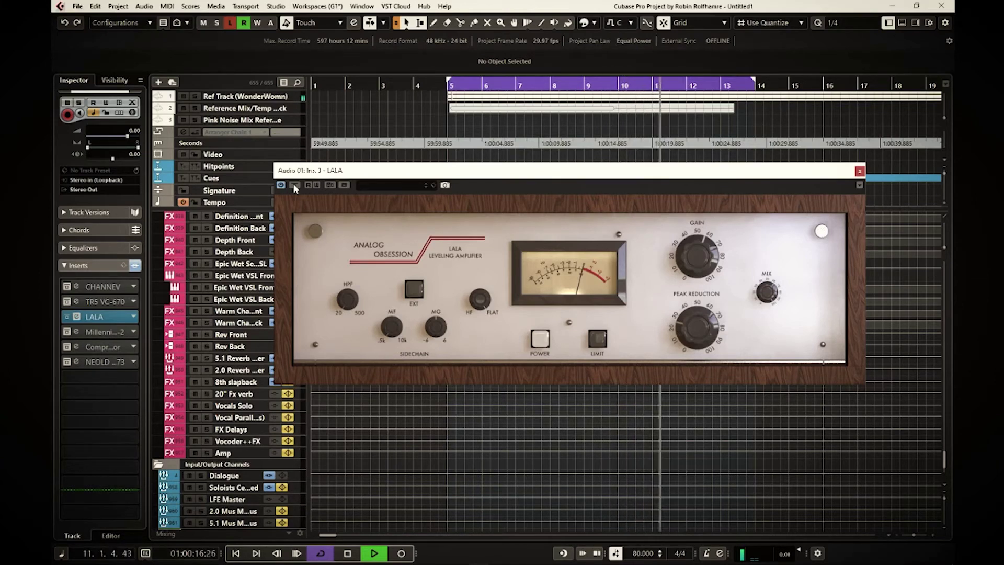
click(295, 186)
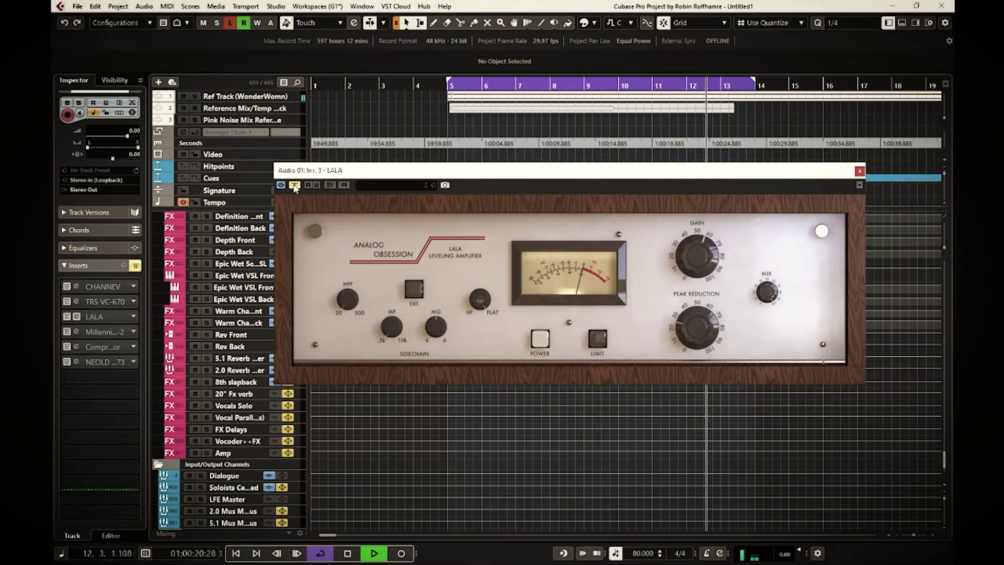
click(294, 185)
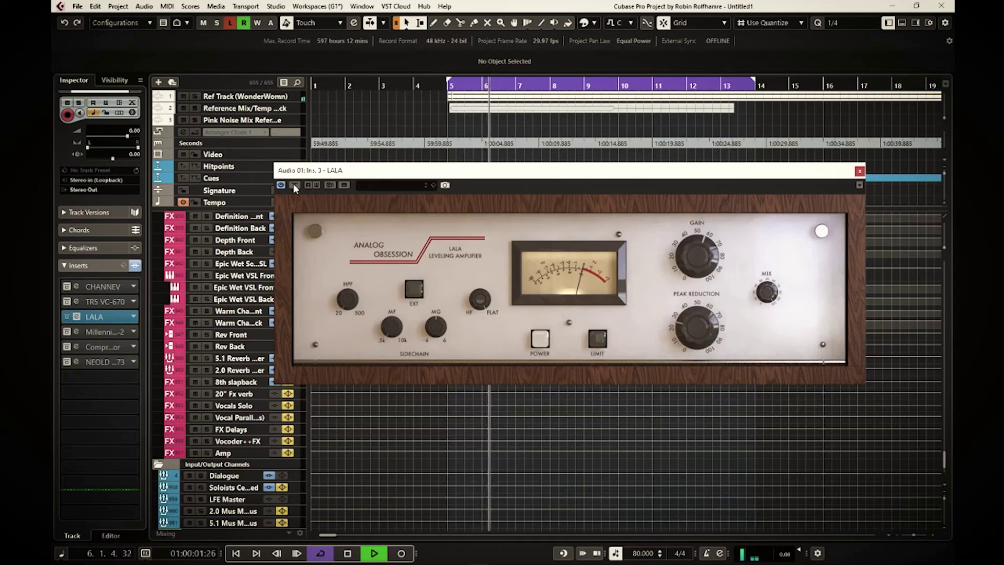
click(294, 186)
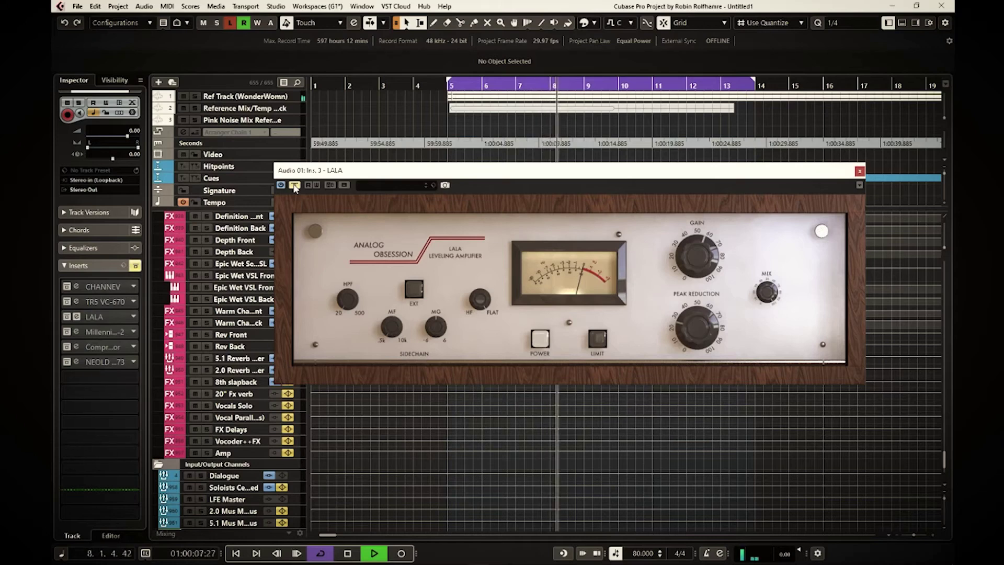
click(293, 186)
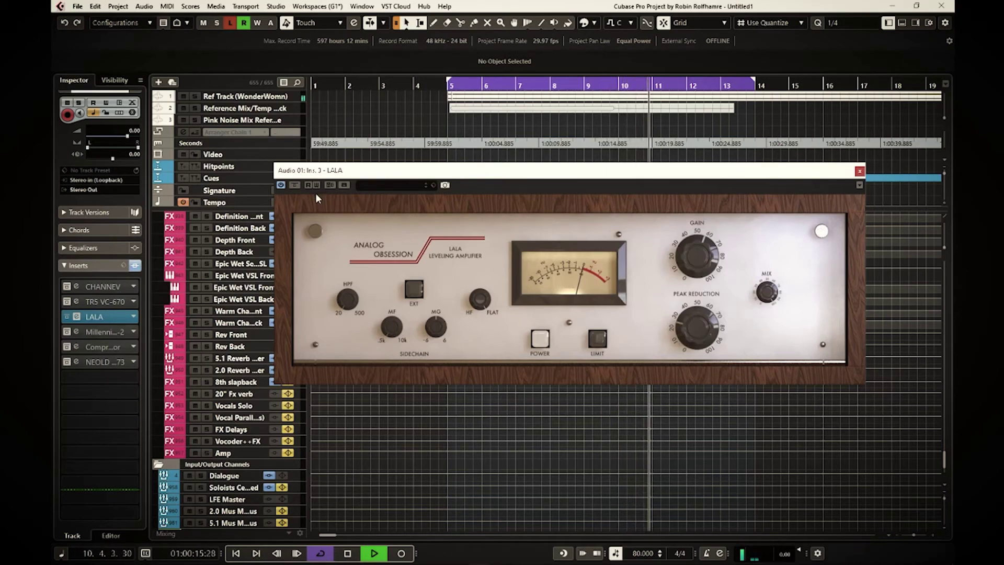
key(space)
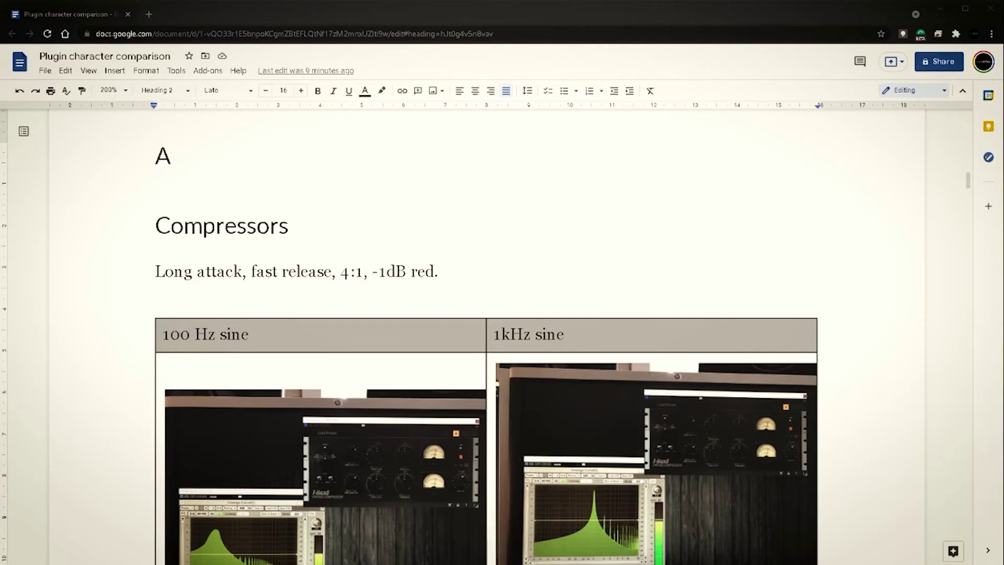
scroll(487, 335, up, 1)
scroll(486, 335, down, 15)
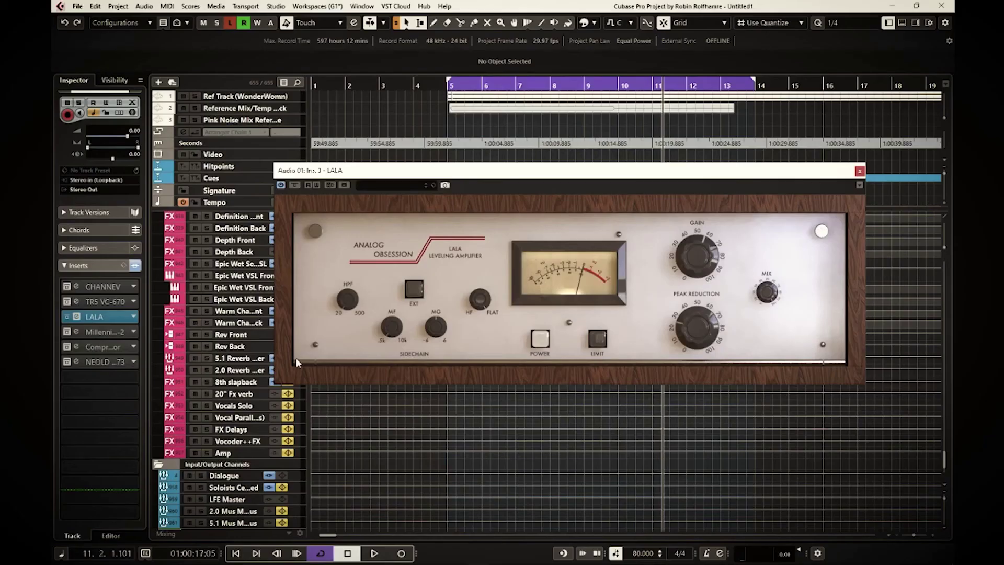
Close the LALA editor, open the Millennia TCL-2 editor, and start loop playback.
click(77, 317)
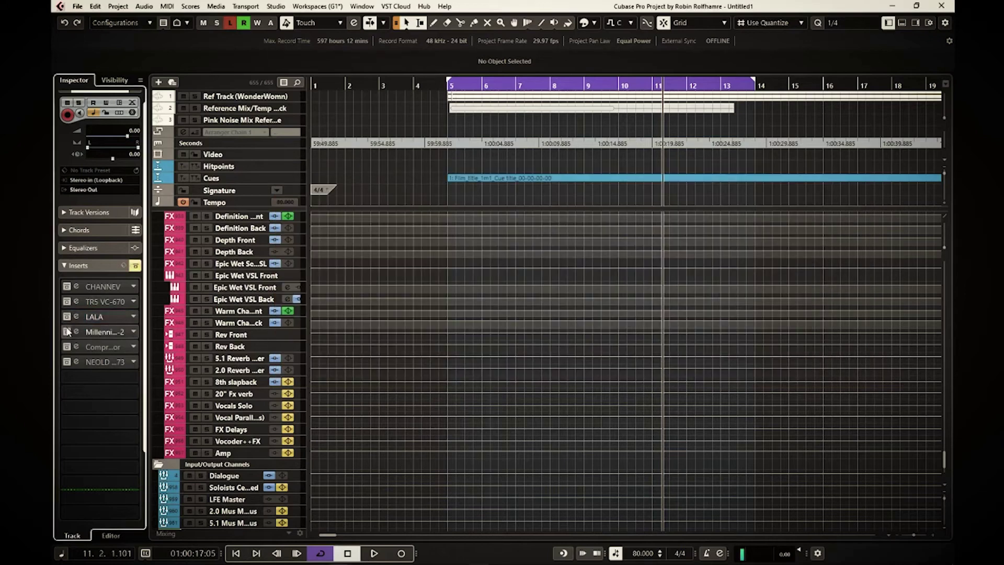
click(75, 332)
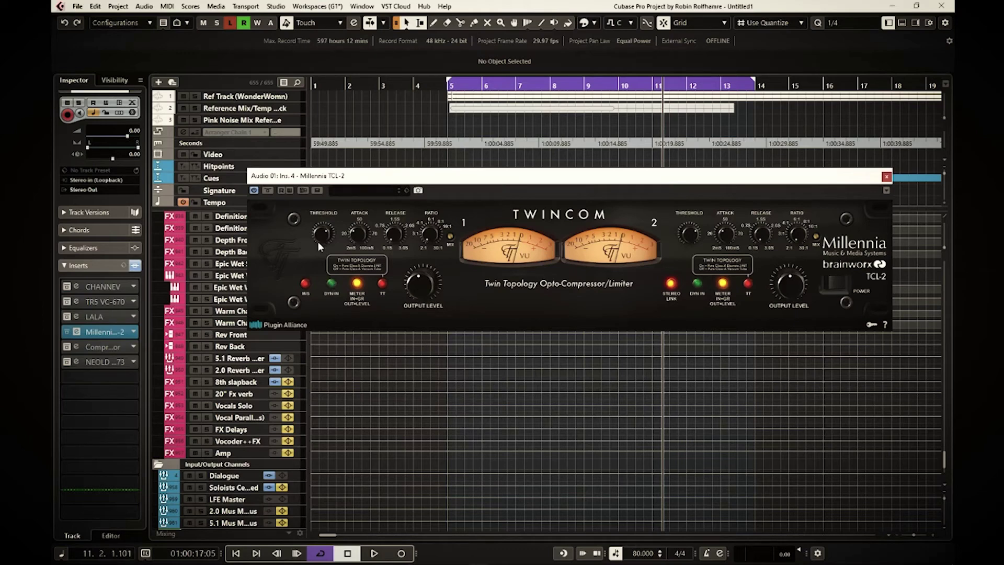
key(space)
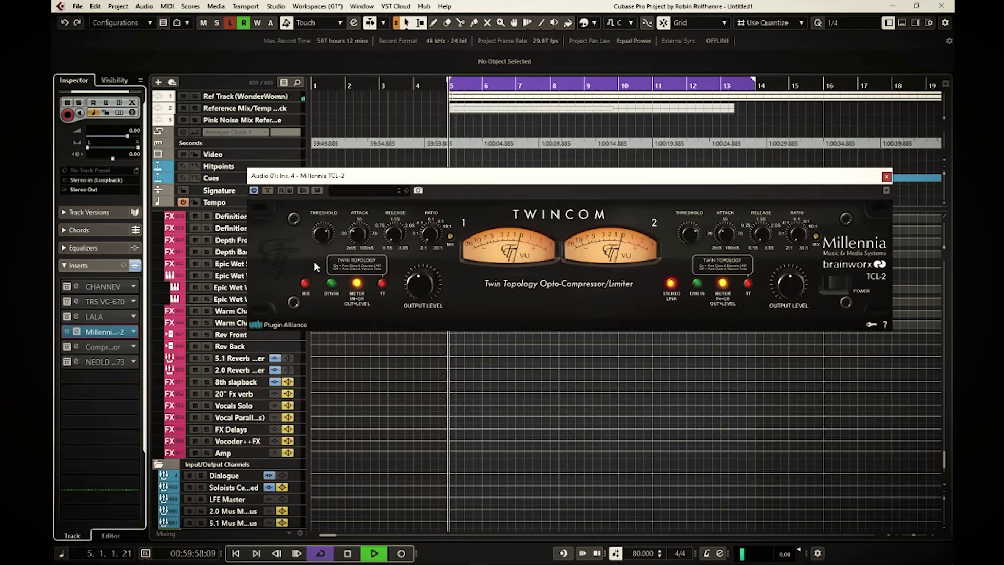
Compare the Millennia TCL-2 bypassed, active, then bypassed again.
click(268, 191)
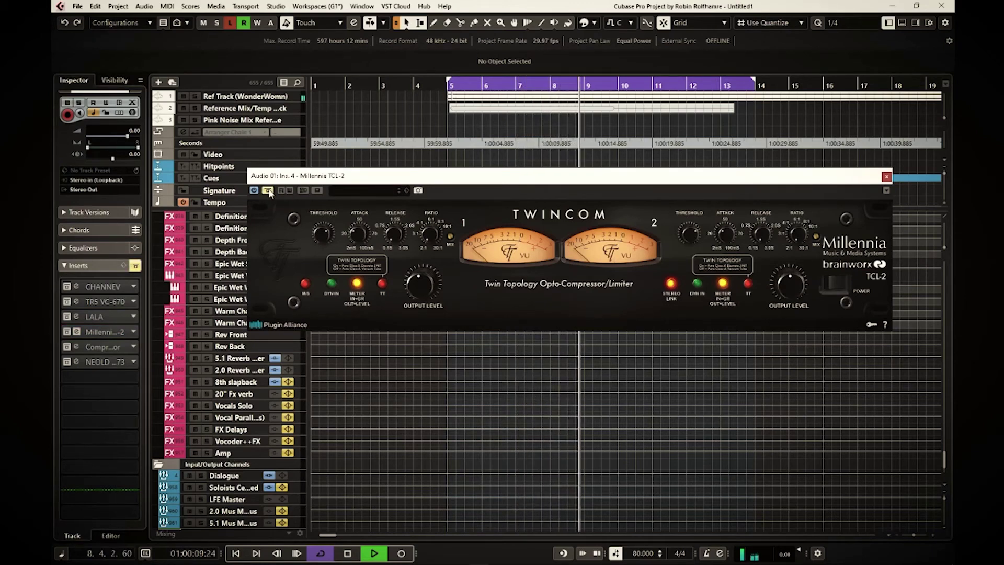
click(268, 191)
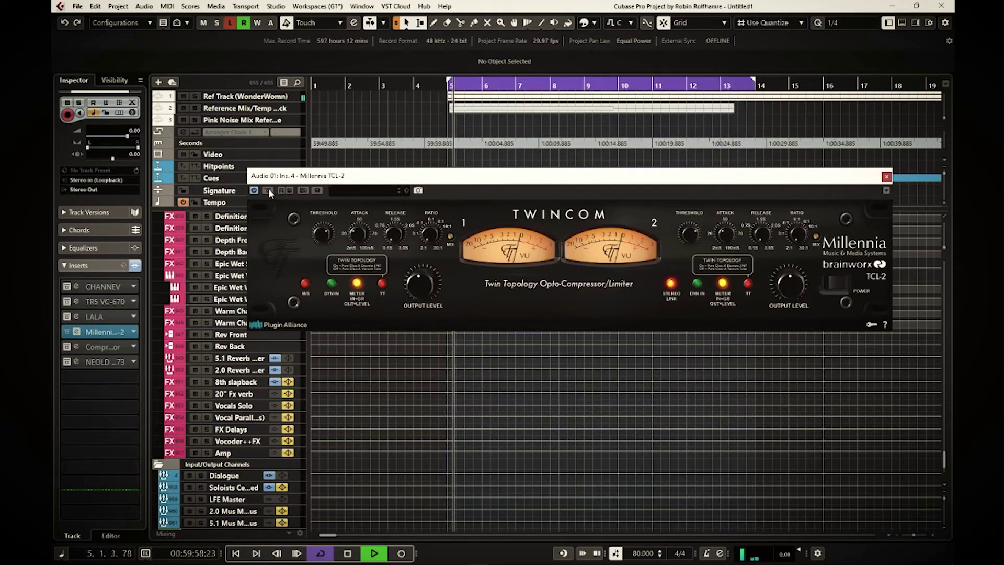
click(267, 191)
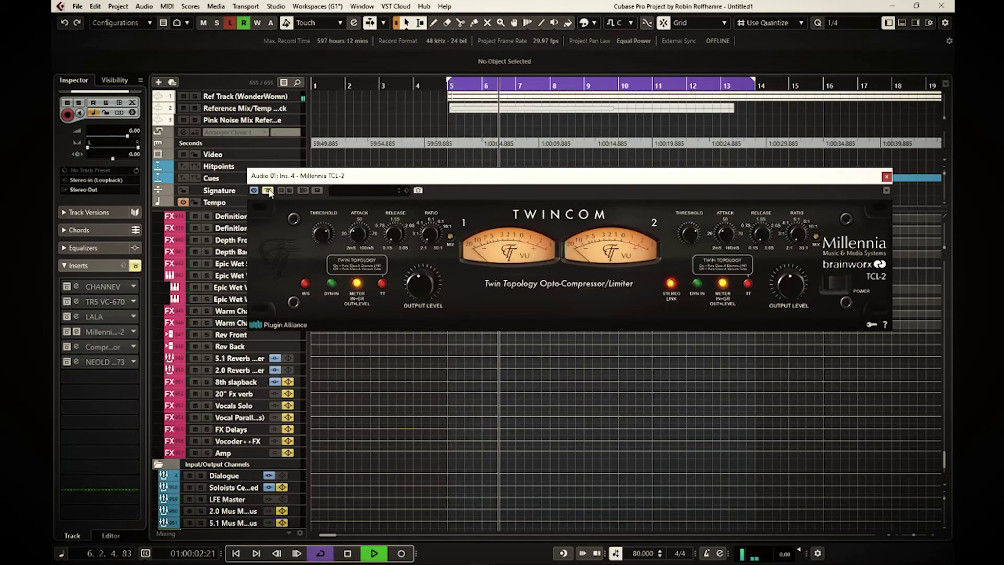
Re-enable the Millennia TCL-2 and replay the loop from bar 5.
click(268, 190)
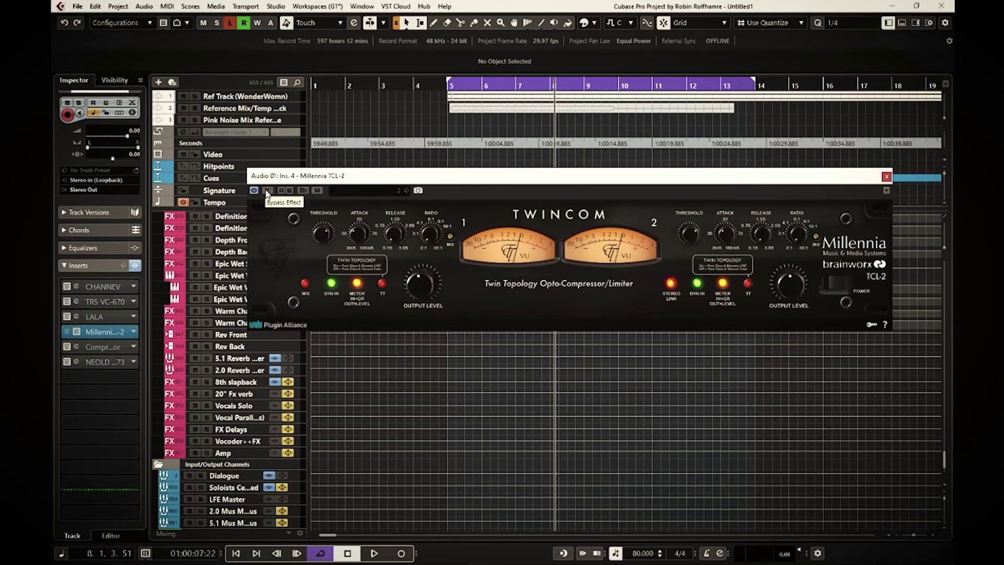
key(space)
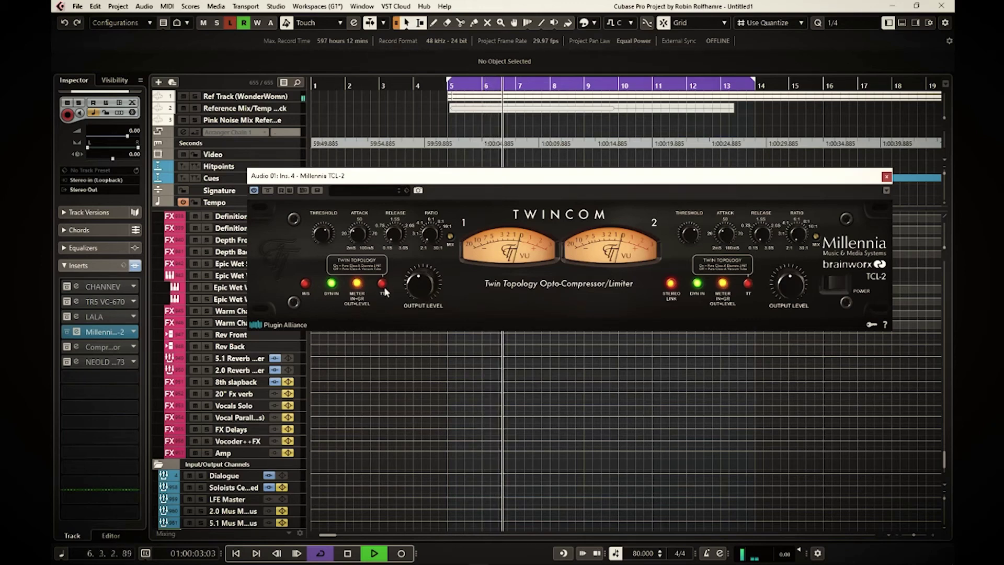
Switch the TCL-2 to mid/side and A/B channel 2's Twin Topology during playback.
key(space)
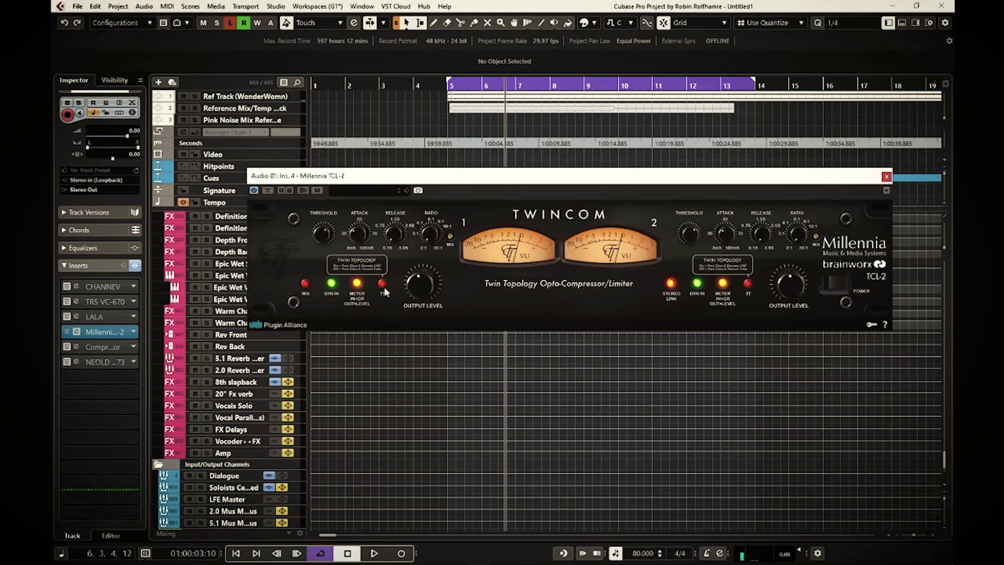
click(309, 282)
click(747, 284)
key(space)
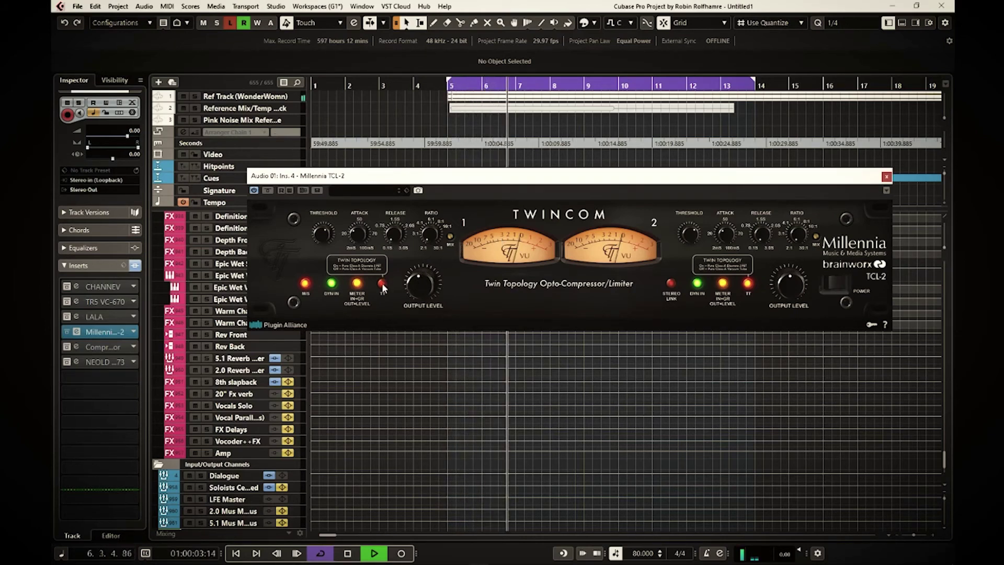
click(748, 284)
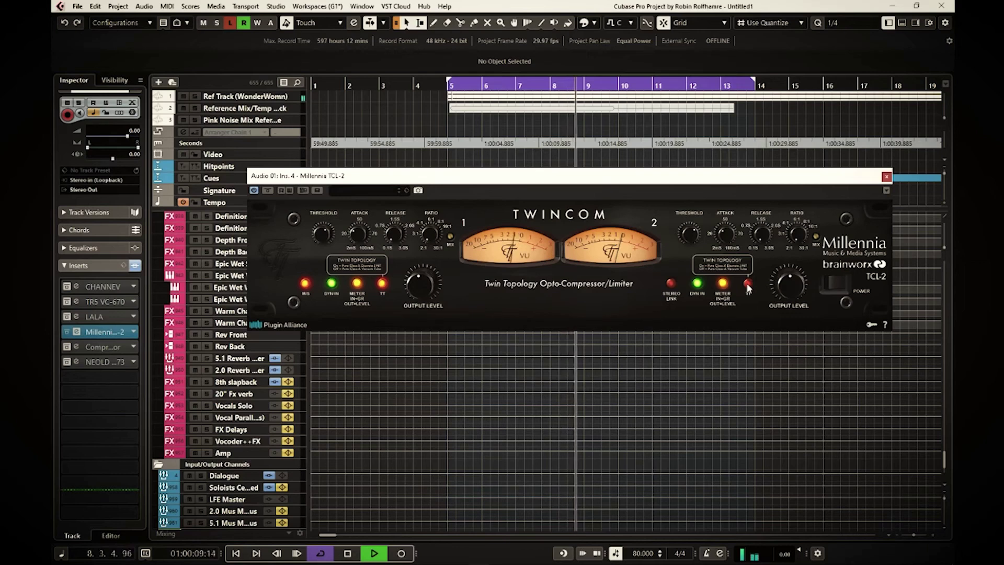
click(749, 285)
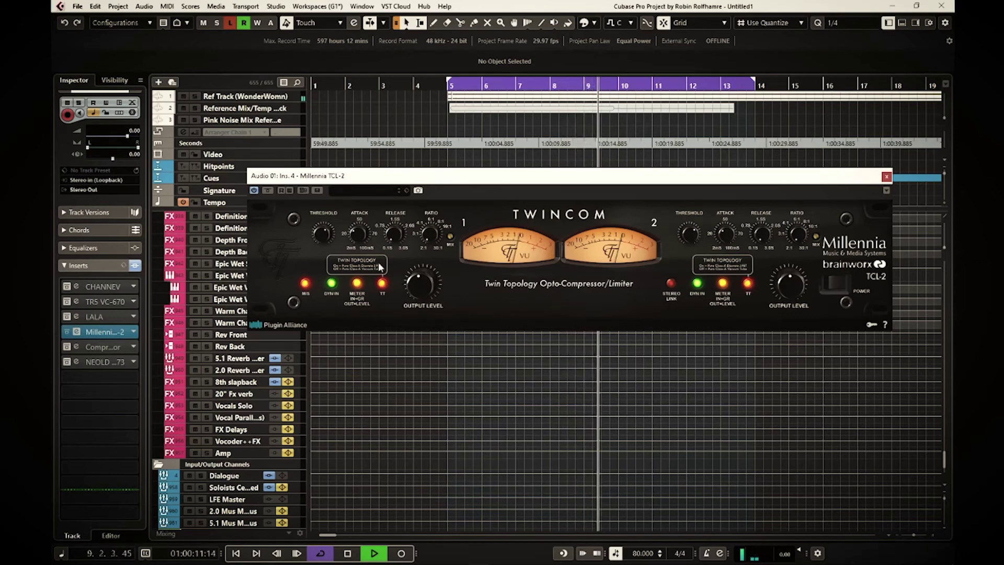
Turn off channel 1 Twin Topology and dynamics on both TCL-2 channels, then stop playback.
click(382, 284)
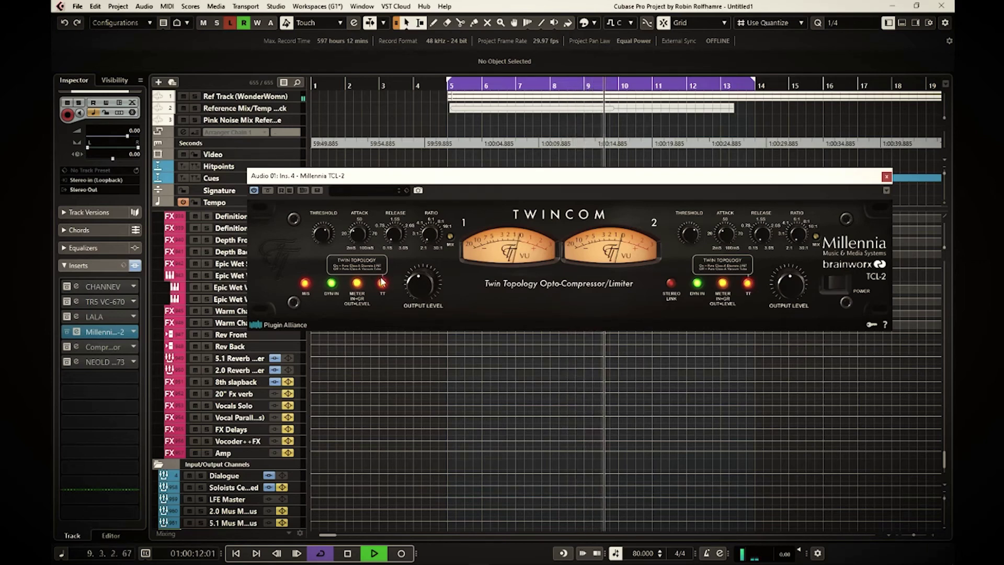
click(331, 283)
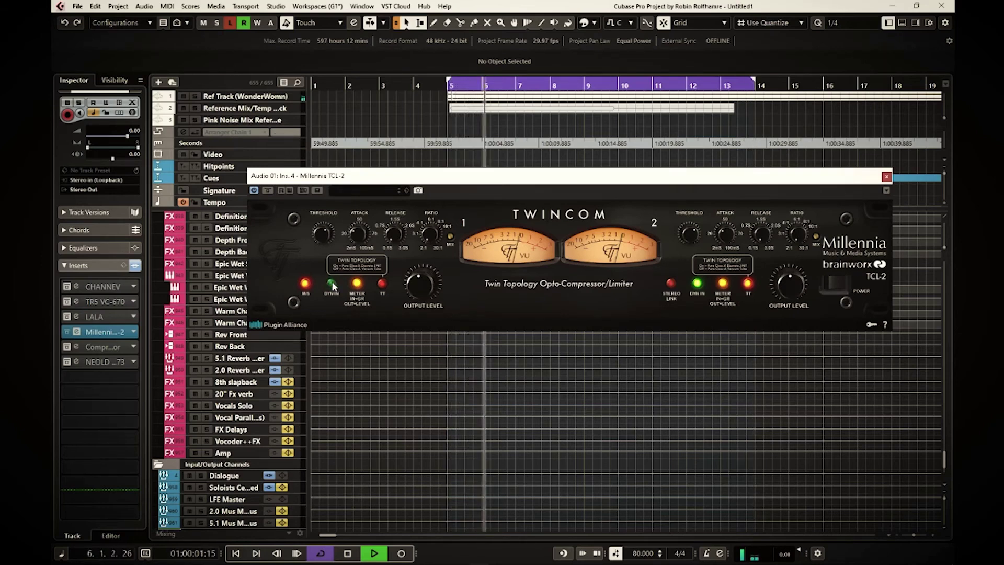
click(697, 284)
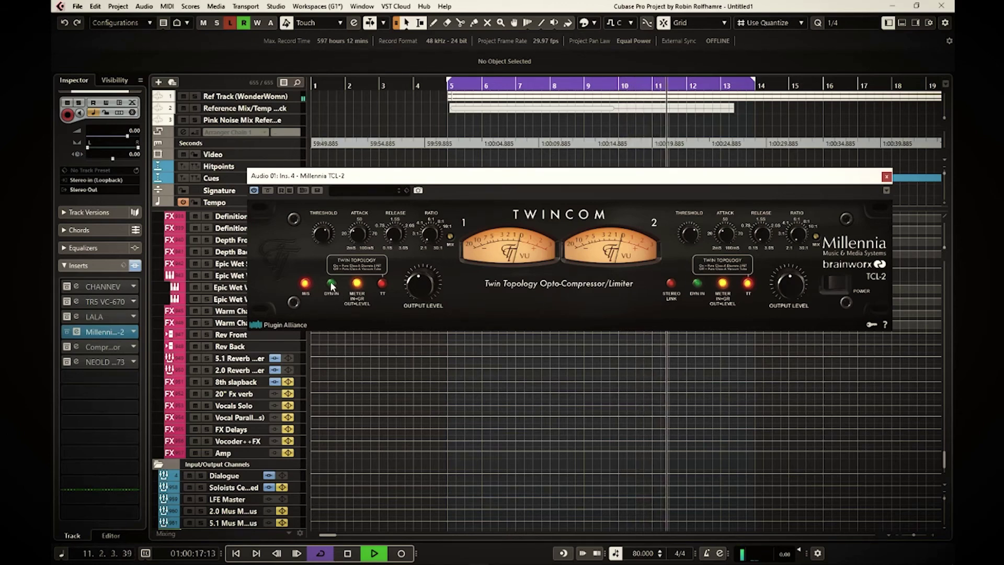
key(space)
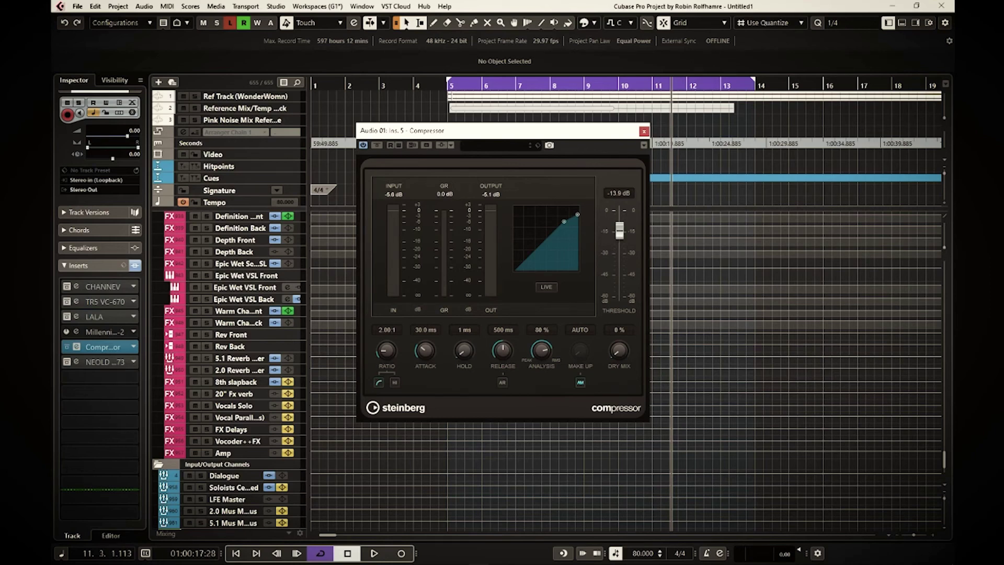
Switch to the Plugin character comparison doc and scroll through its compressor spectrum screenshots.
key(alt+Tab)
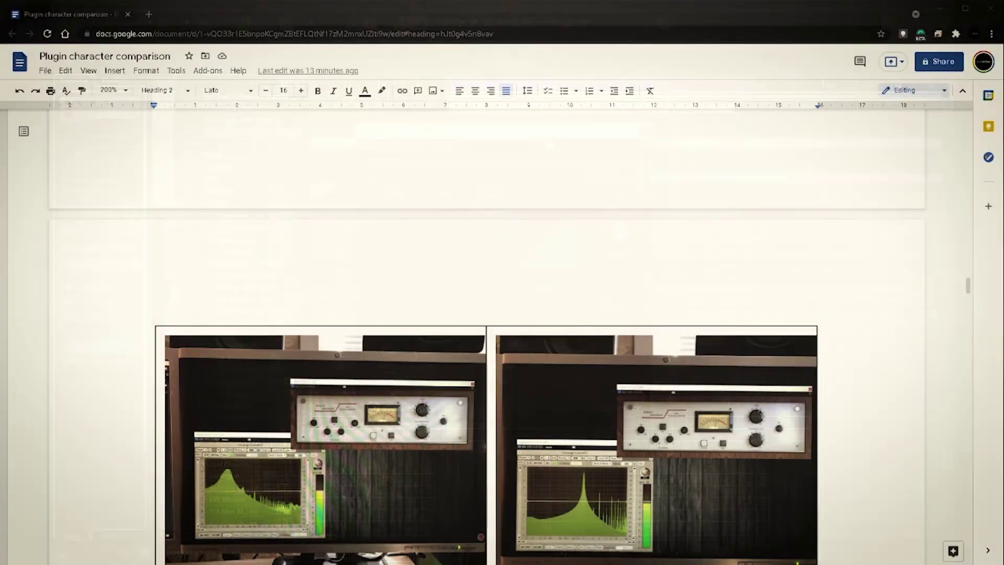
scroll(486, 335, down, 12)
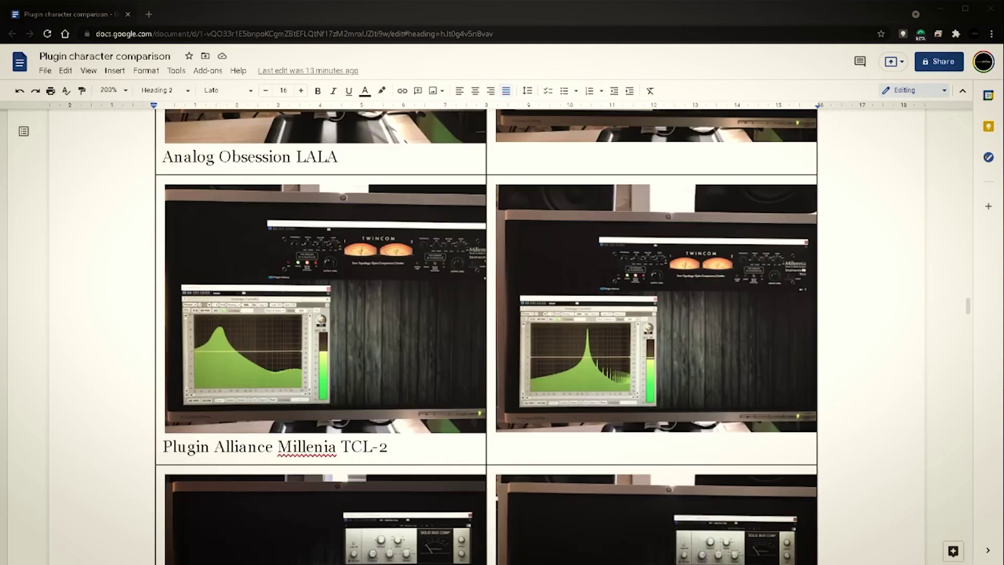
scroll(486, 335, down, 15)
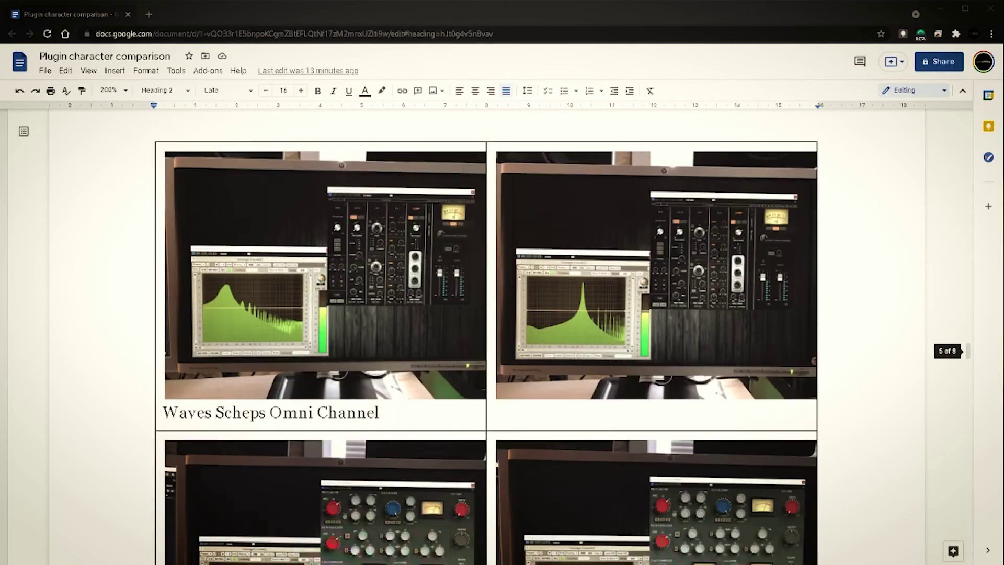
scroll(486, 334, up, 2)
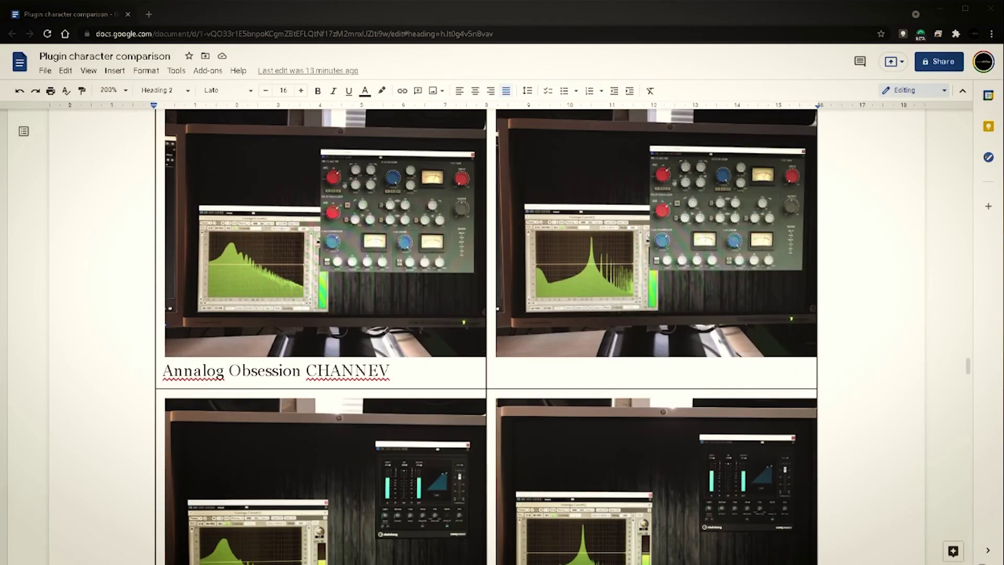
scroll(486, 334, down, 1)
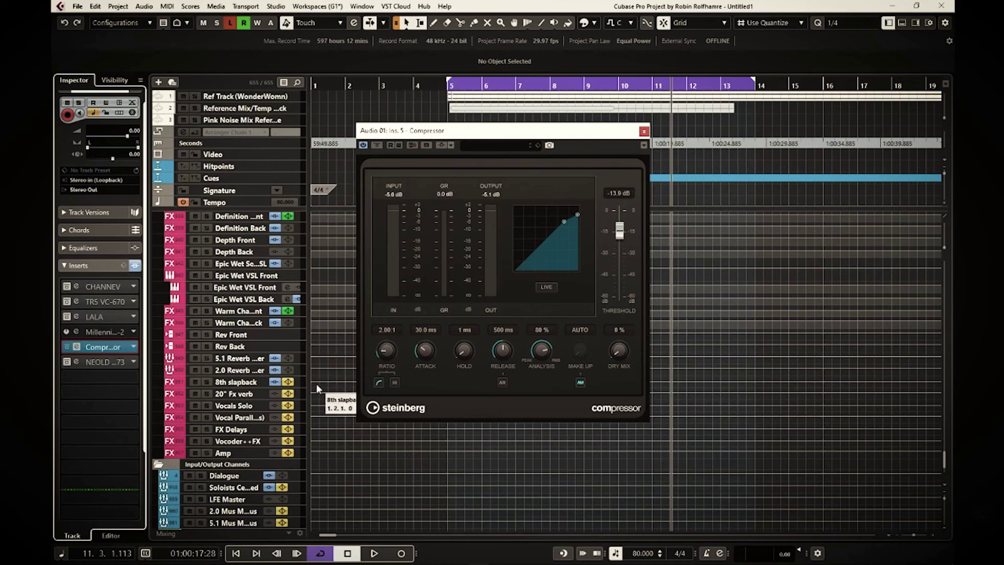
Play from bar 5 and A/B the Steinberg Compressor against bypass, leaving it active.
key(space)
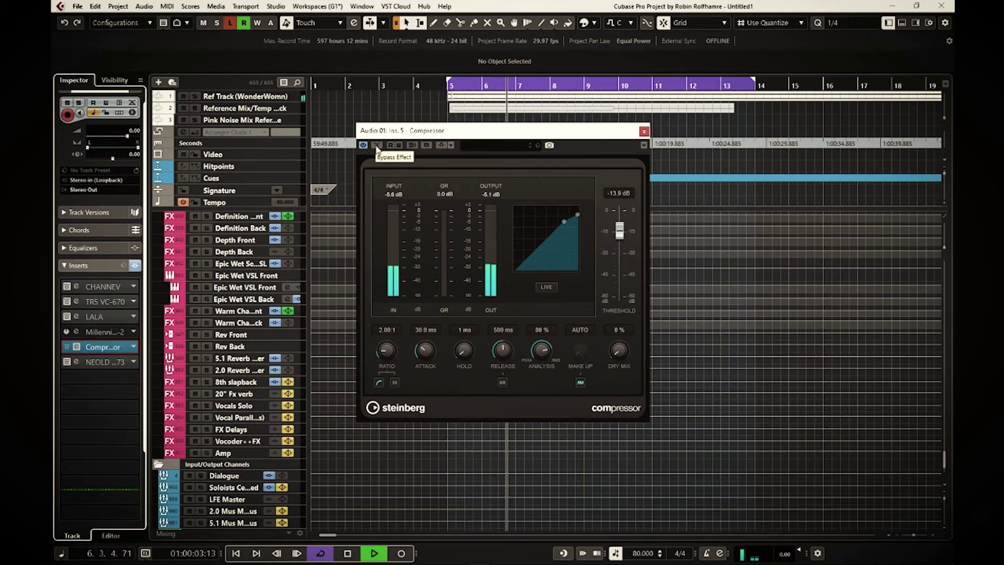
click(377, 146)
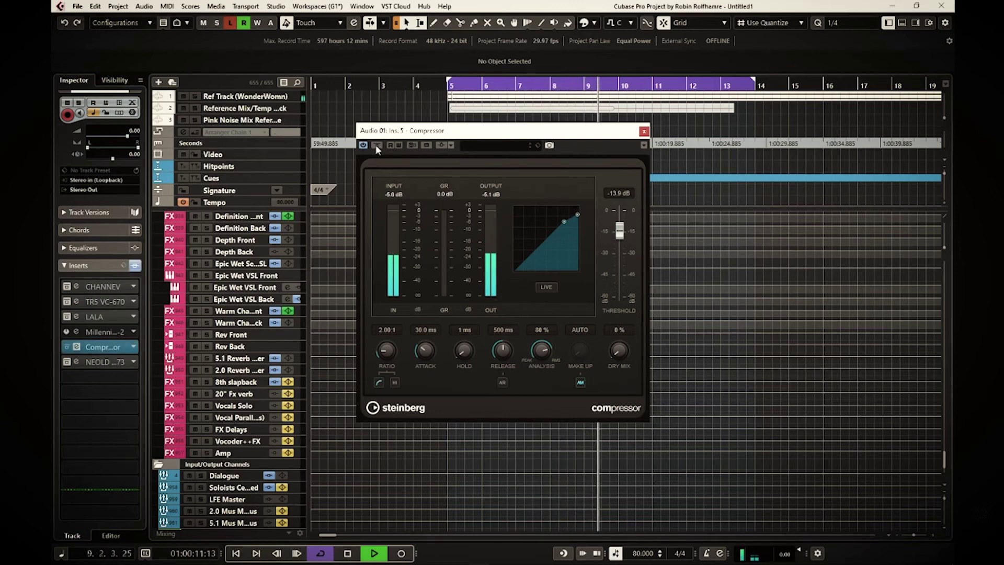
click(376, 147)
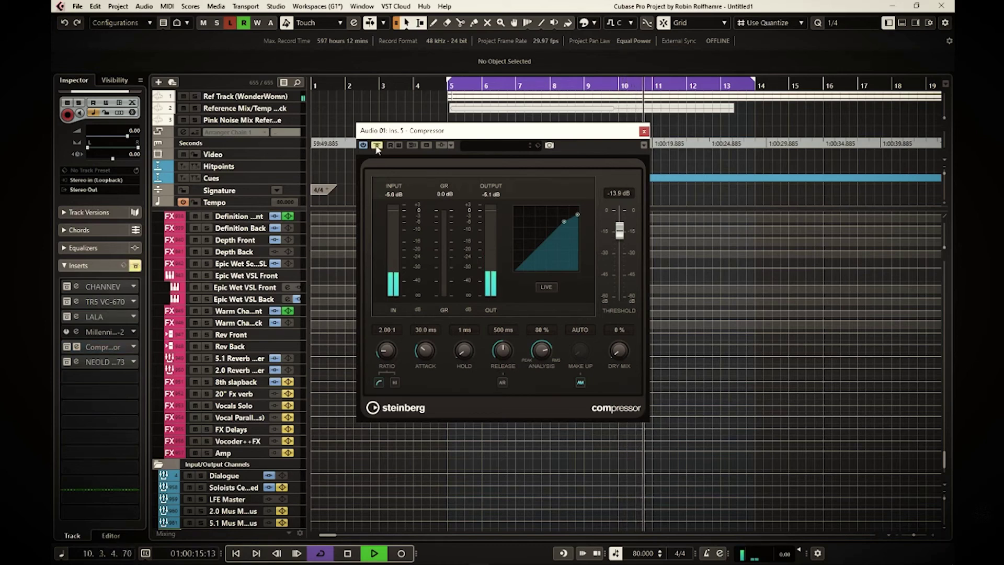
click(377, 147)
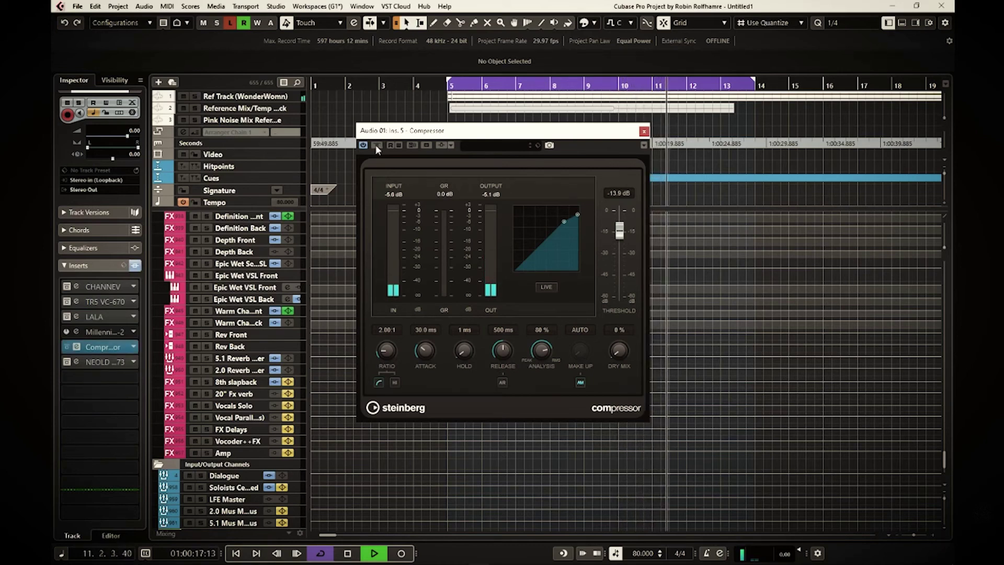
click(376, 146)
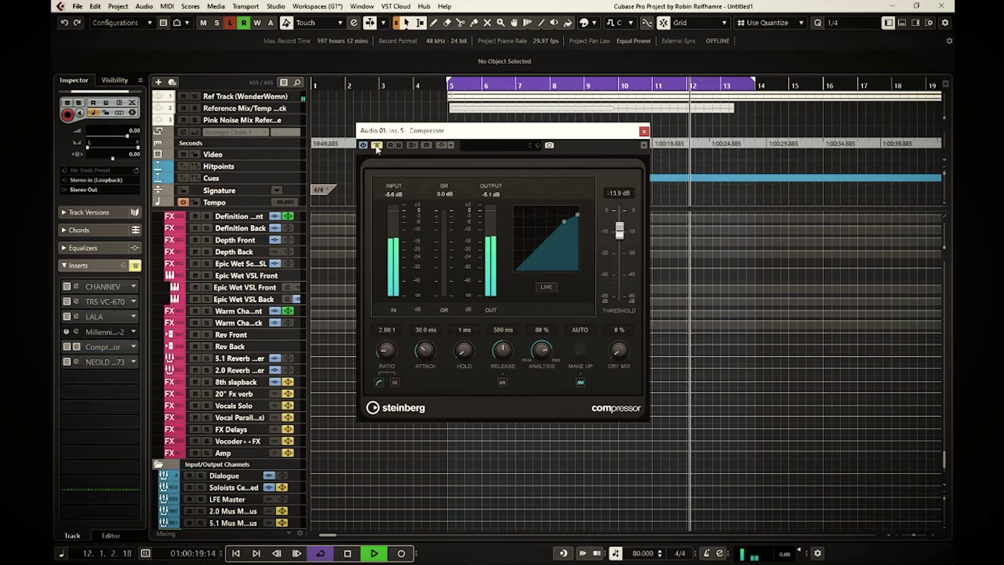
click(376, 146)
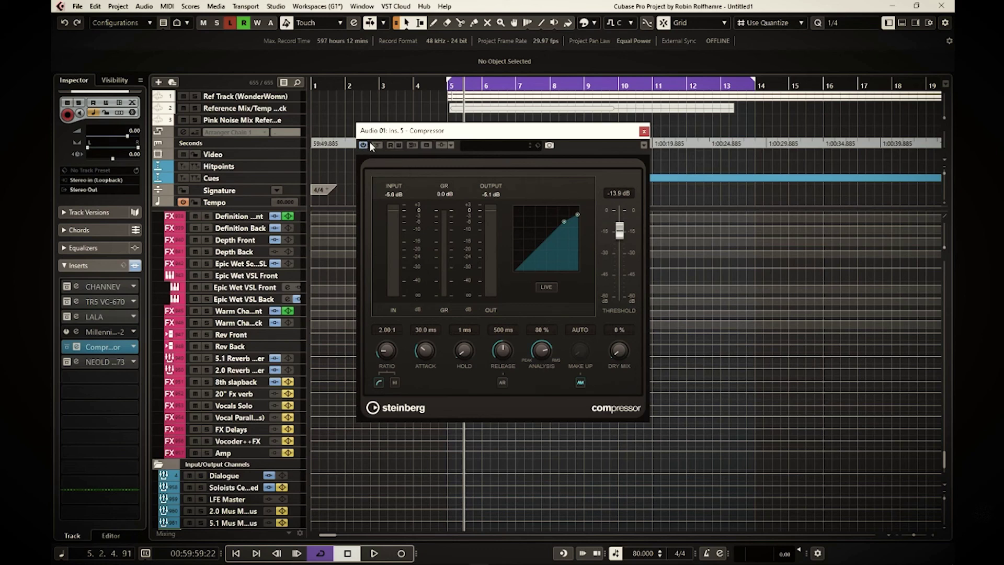
Close the Steinberg Compressor and open the NEOLD V76U73 window, moved up and right.
click(644, 132)
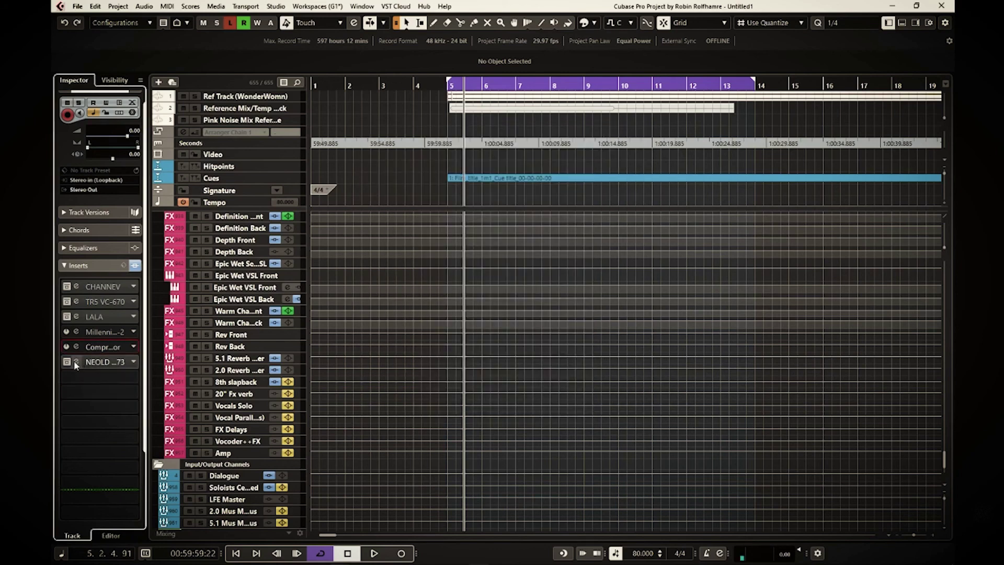
click(131, 362)
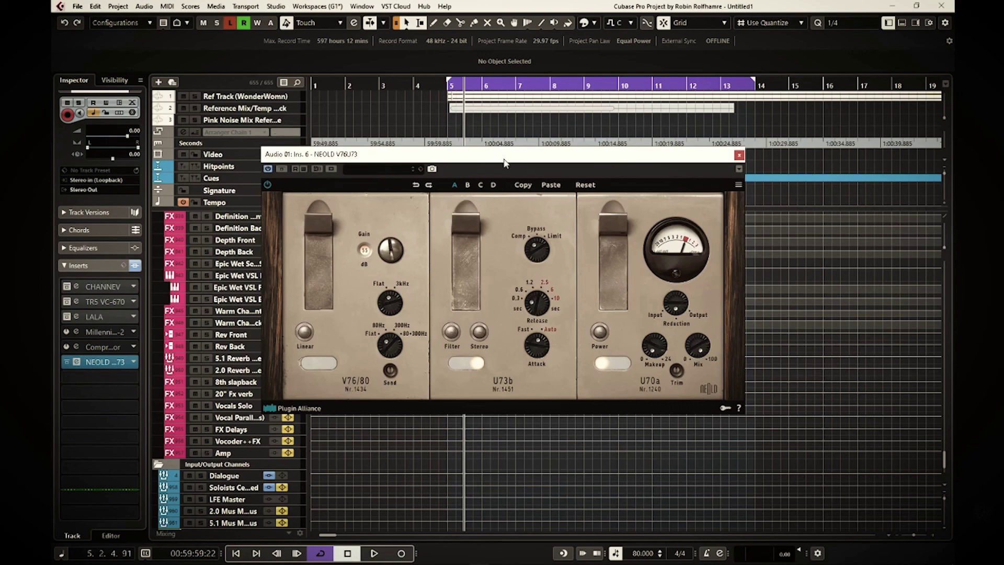
drag(504, 156, 517, 154)
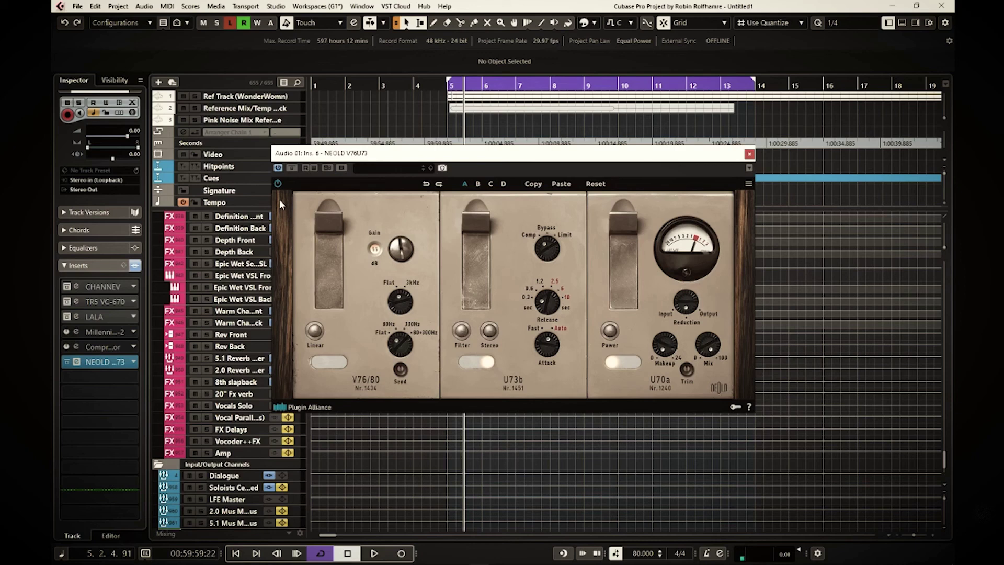
Play the loop, A/B NEOLD V76U73 against bypass three times leaving it active, then stop.
key(space)
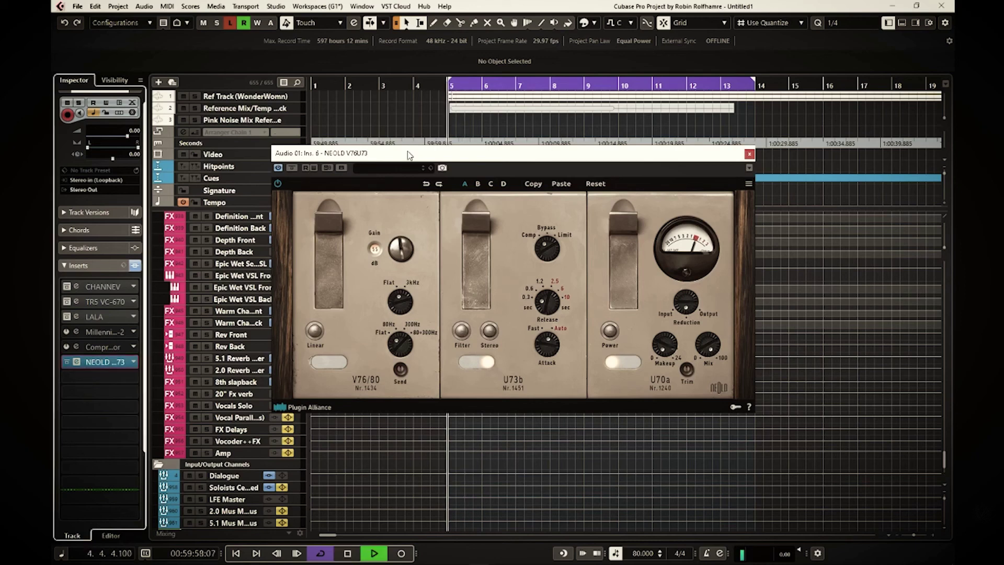
click(291, 168)
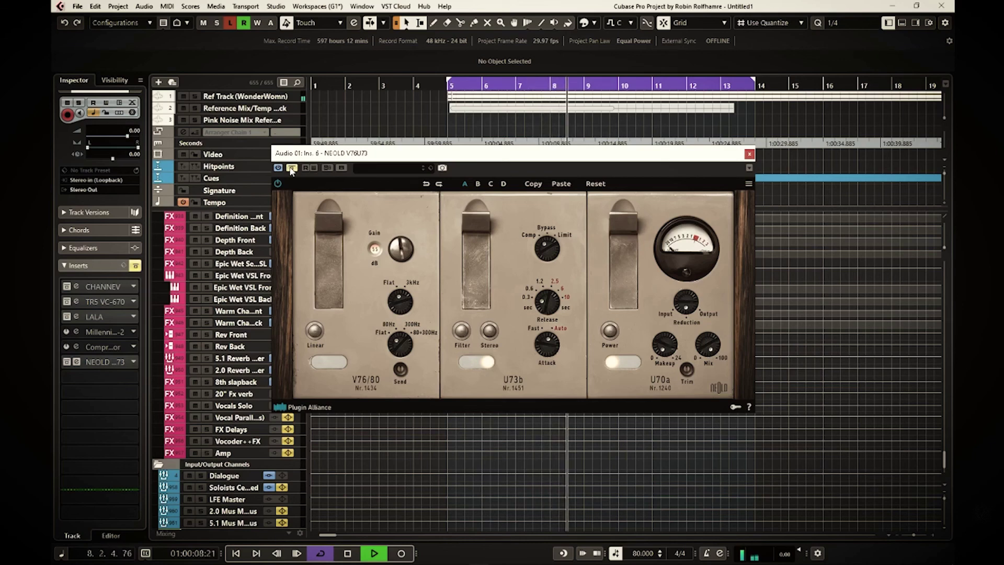
click(291, 167)
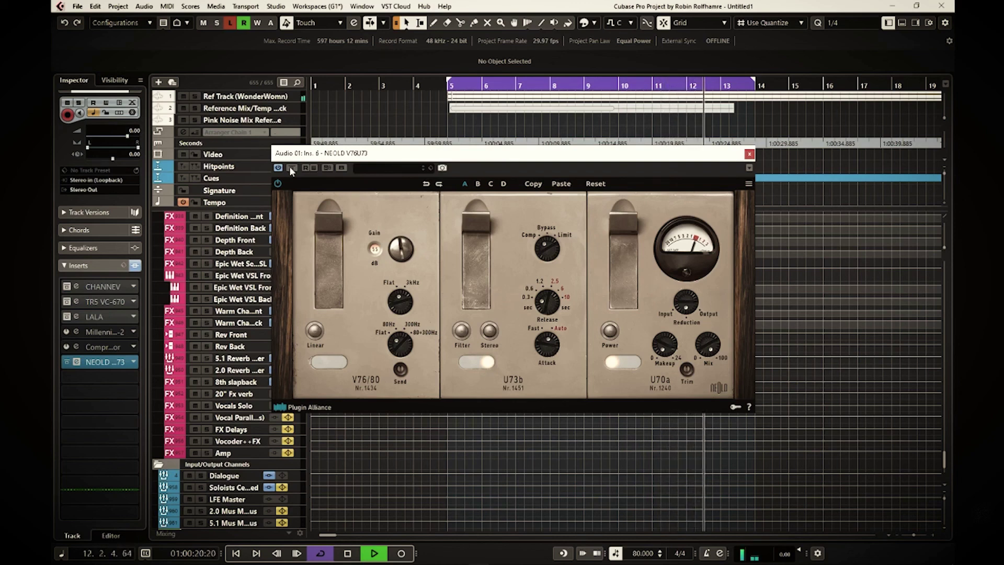
click(291, 167)
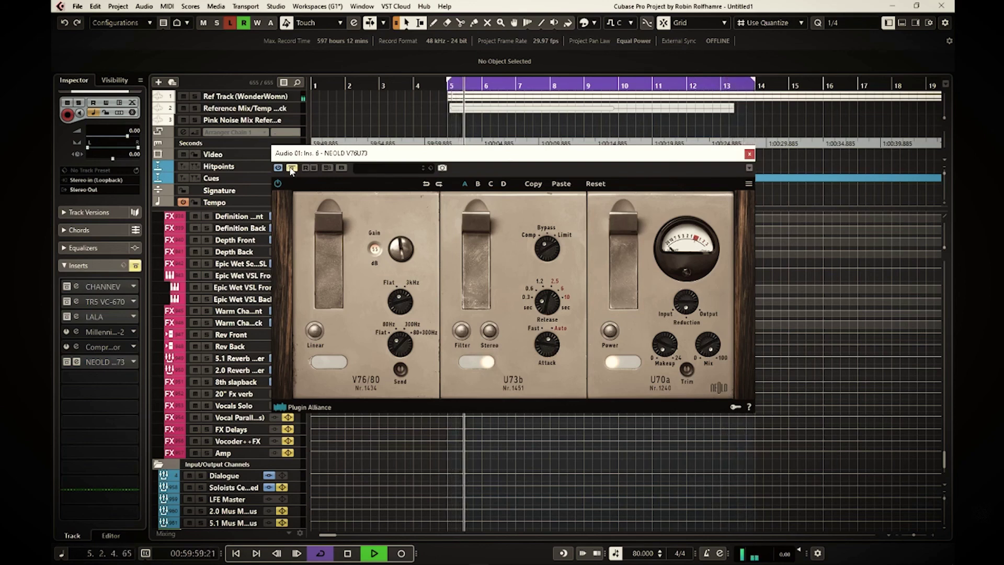
click(291, 167)
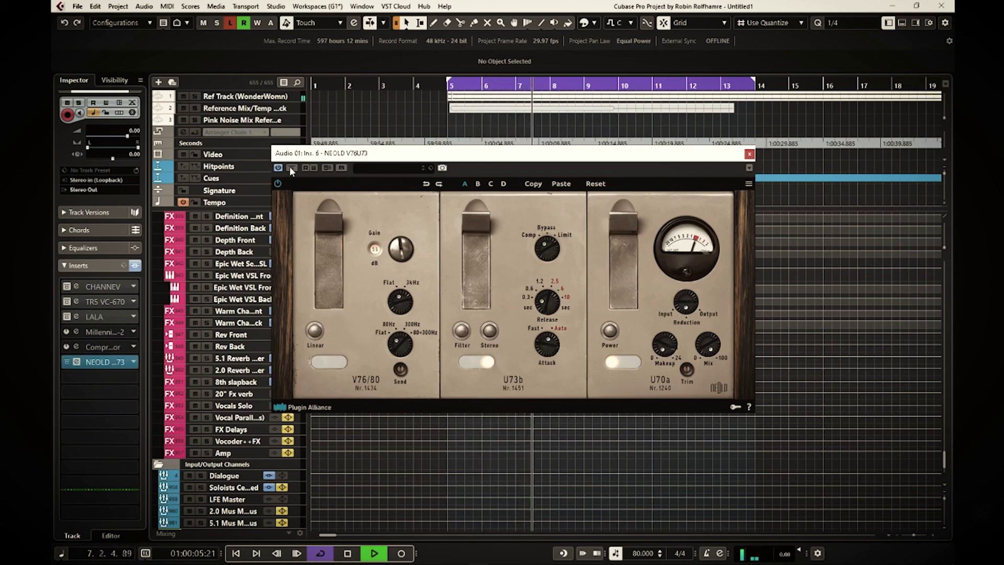
click(290, 167)
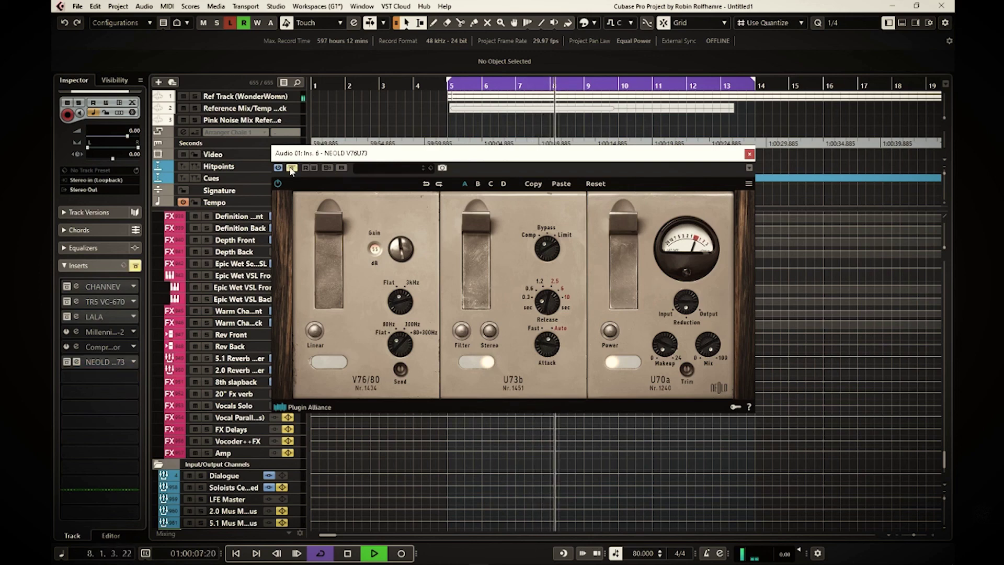
click(291, 168)
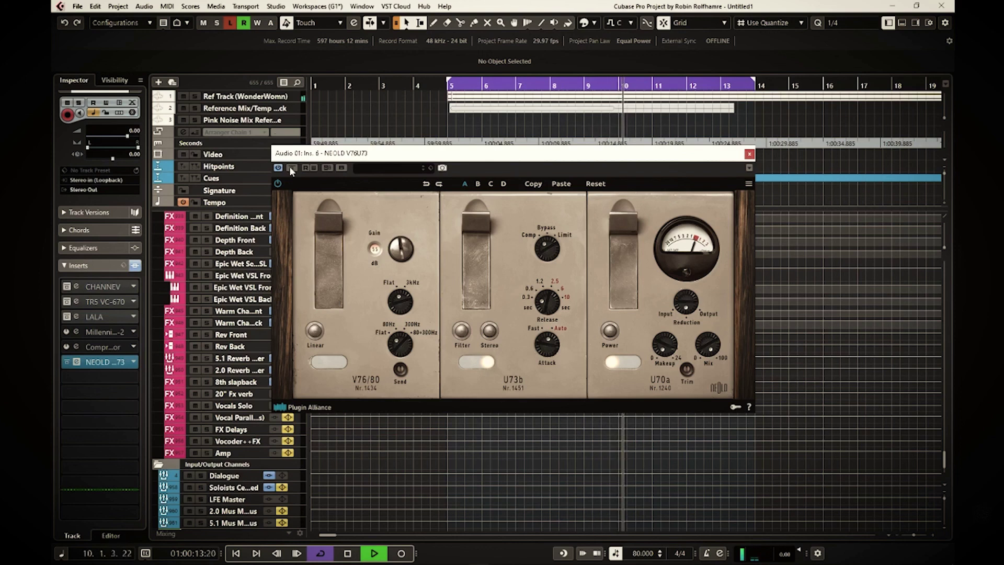
key(space)
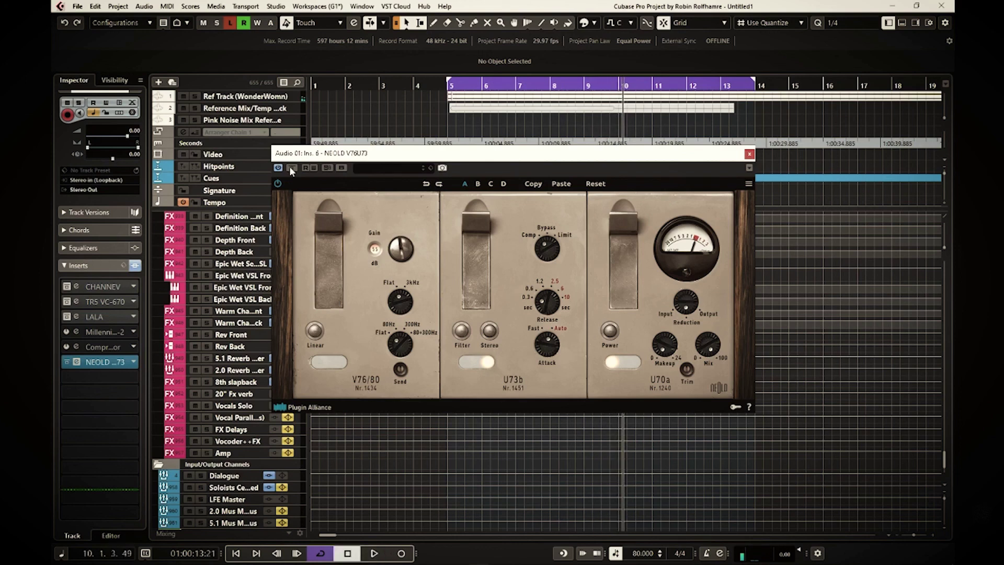